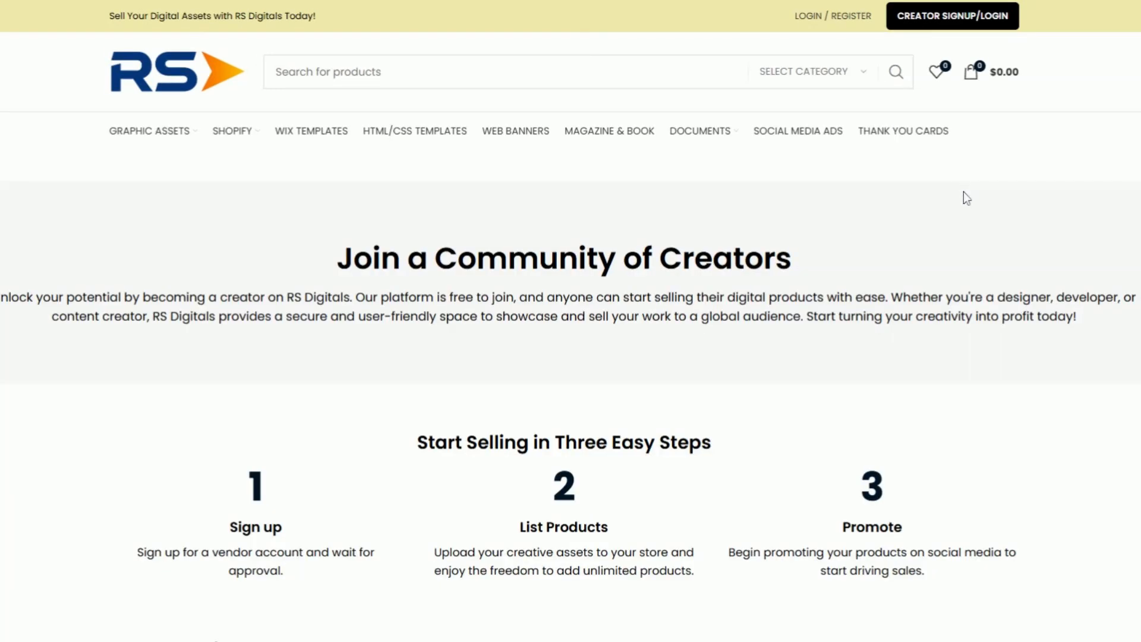
pyautogui.scroll(-2, 972, 243)
pyautogui.scroll(-2, 975, 244)
pyautogui.scroll(-3, 974, 247)
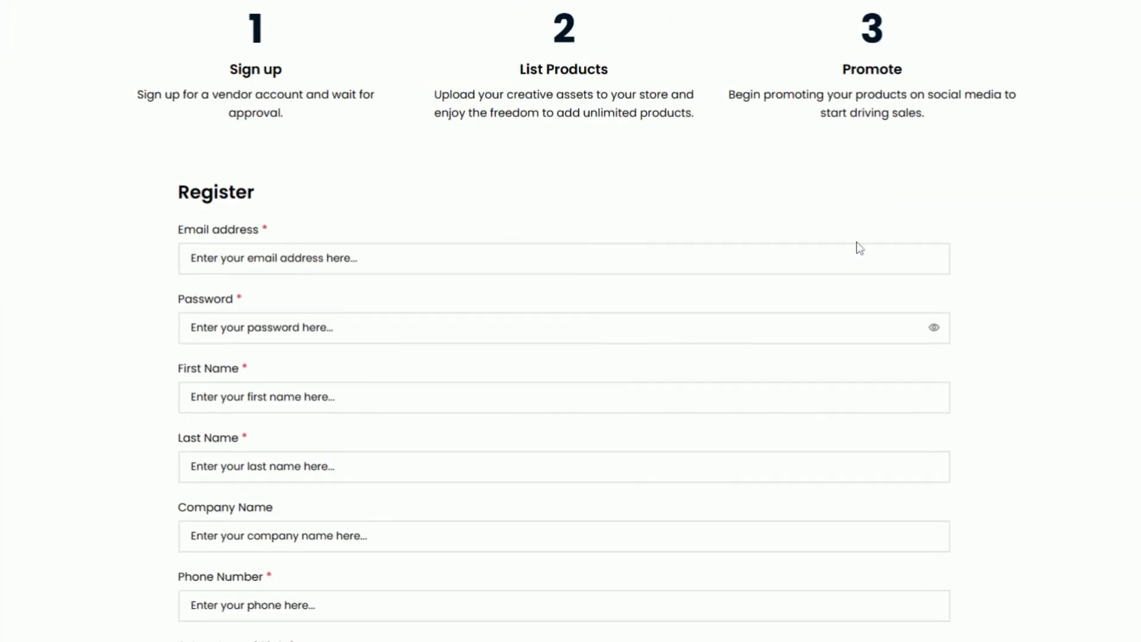
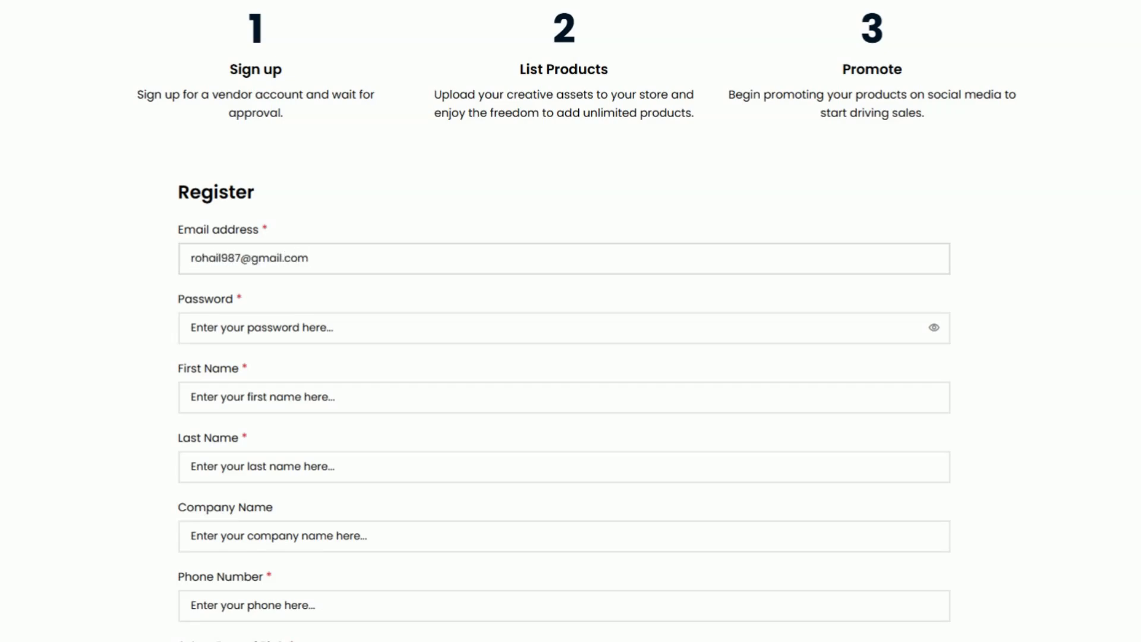
# Step: Enter the email, password, first and last name, and company name Flip to Digital
pyautogui.press('Tab')
pyautogui.write('*******')
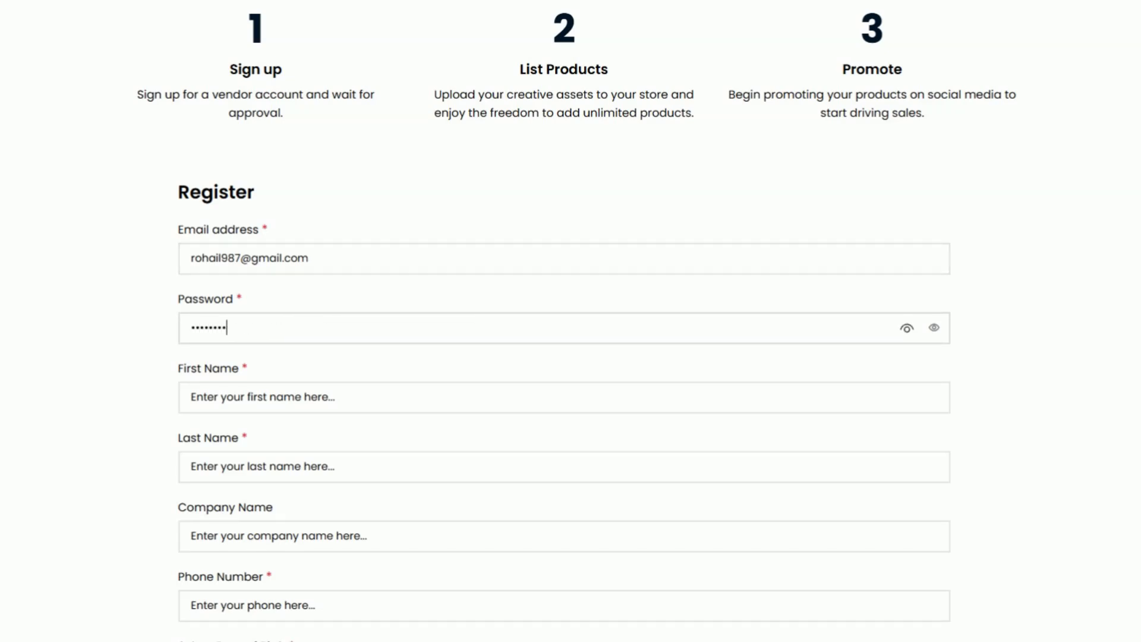
pyautogui.write('**')
pyautogui.scroll(-1, 120, 402)
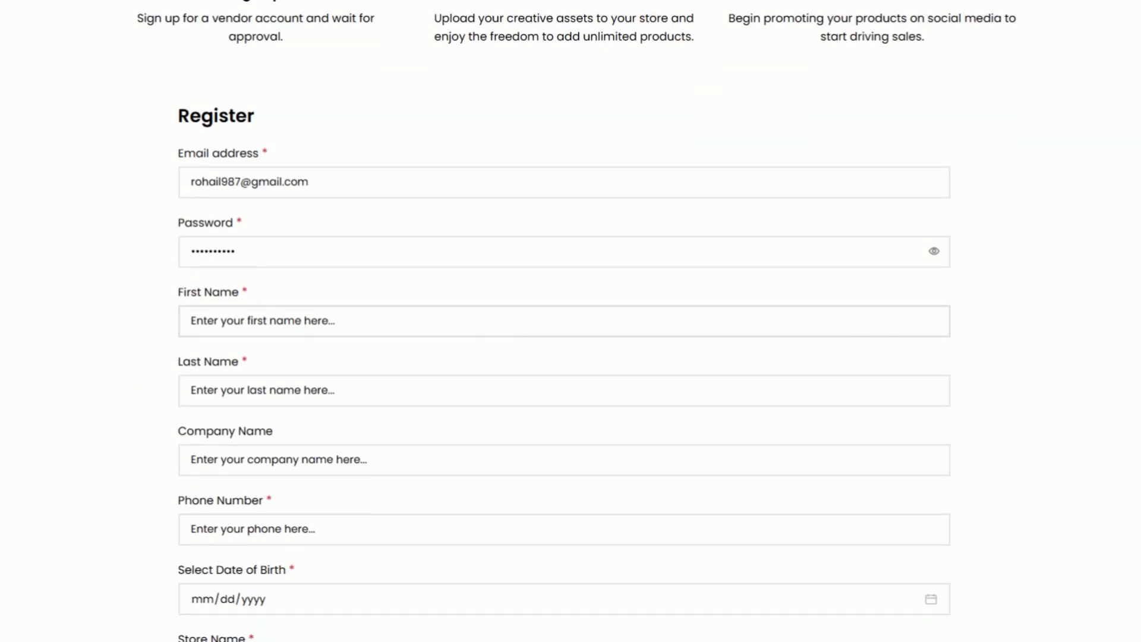
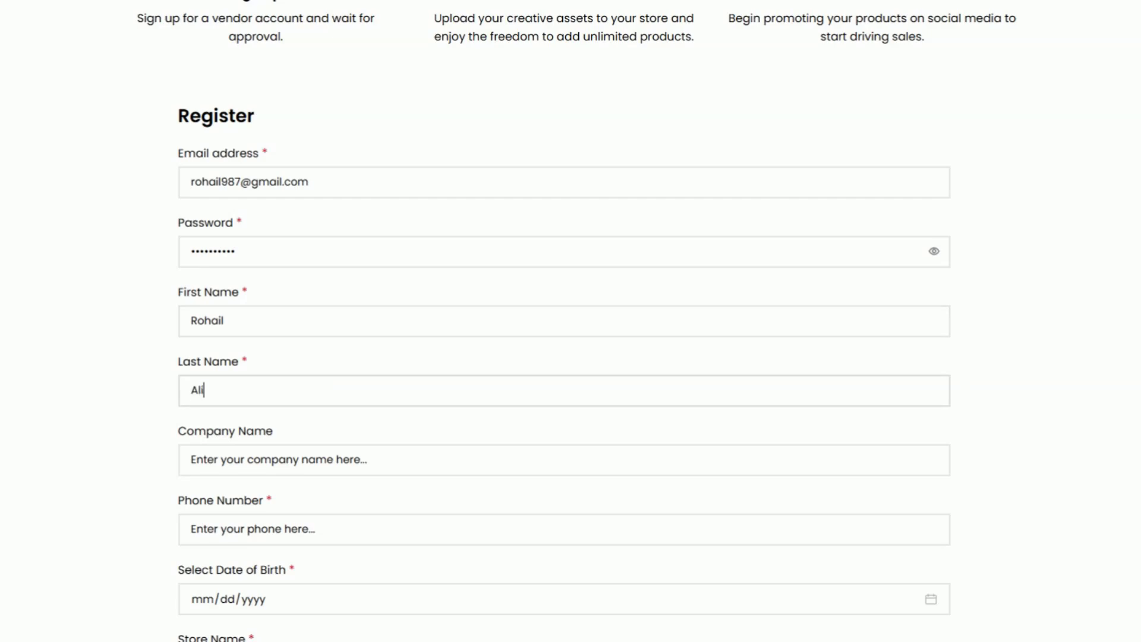
pyautogui.scroll(-2, 318, 336)
pyautogui.press('Tab')
pyautogui.write('Flip to Digital')
pyautogui.press('Tab')
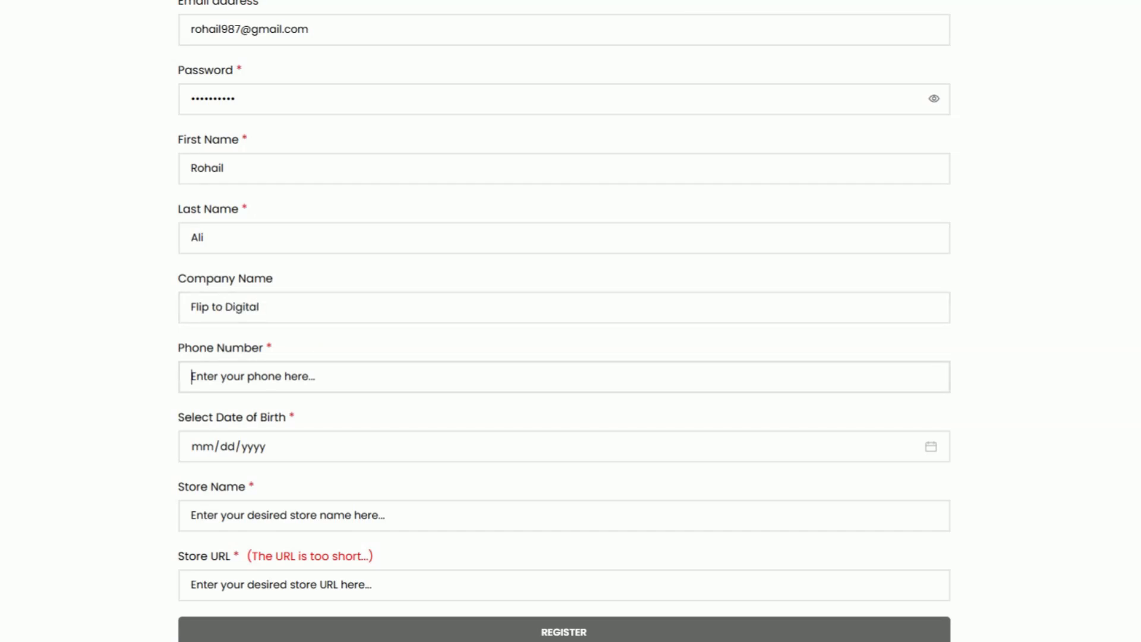
pyautogui.scroll(-1, 662, 392)
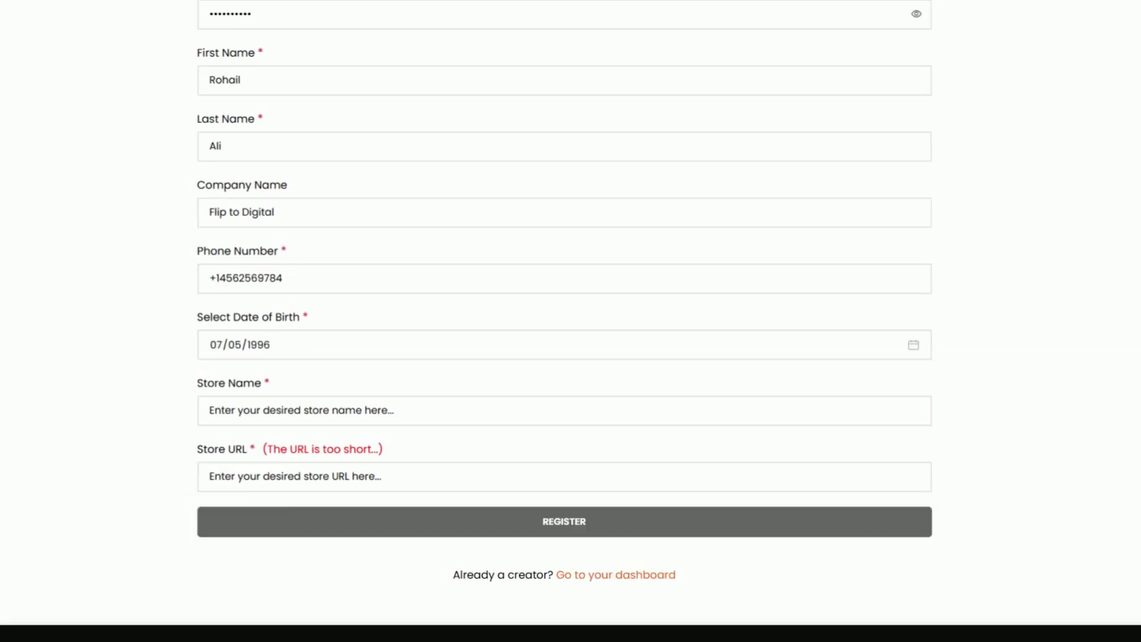
pyautogui.write('10/1996')
pyautogui.write('Flip To Digital')
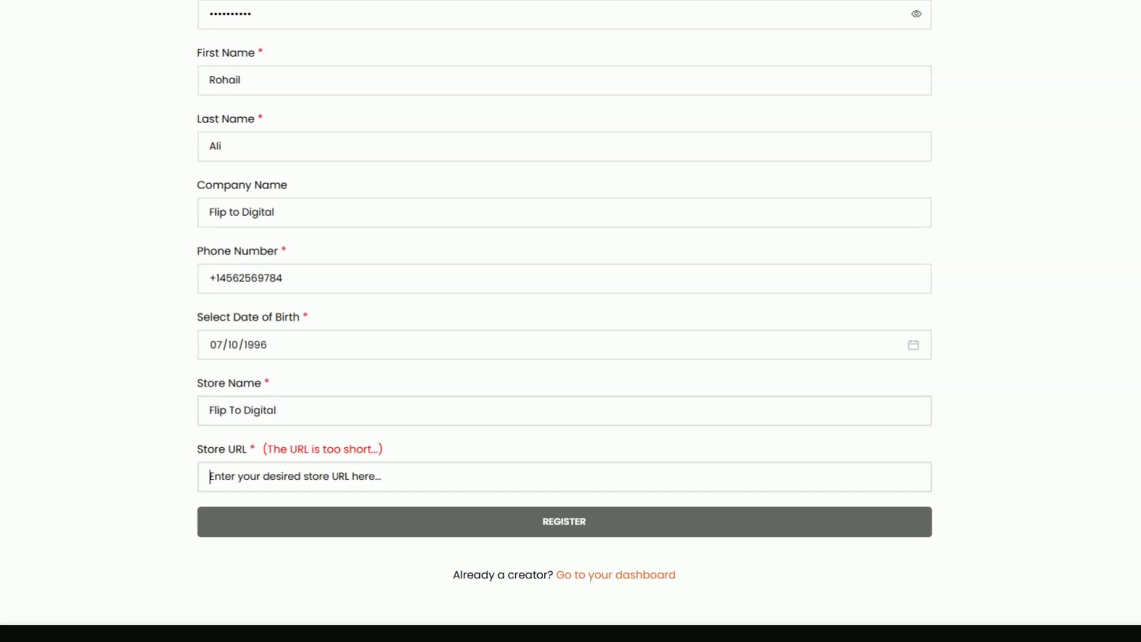
pyautogui.write('fliope')
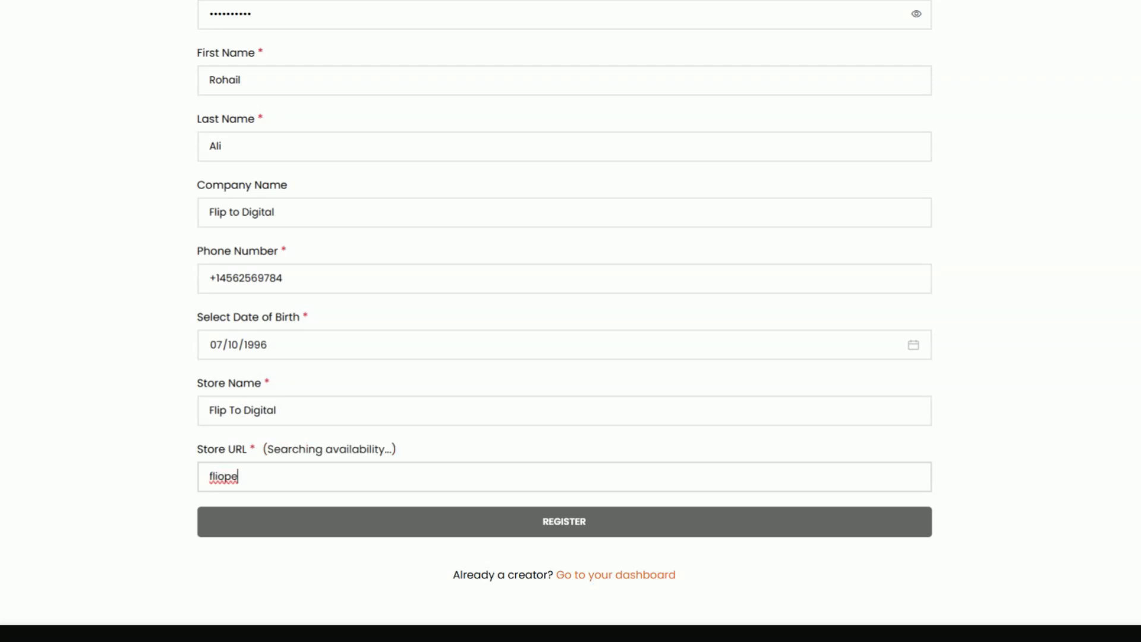
pyautogui.scroll(-1, 570, 357)
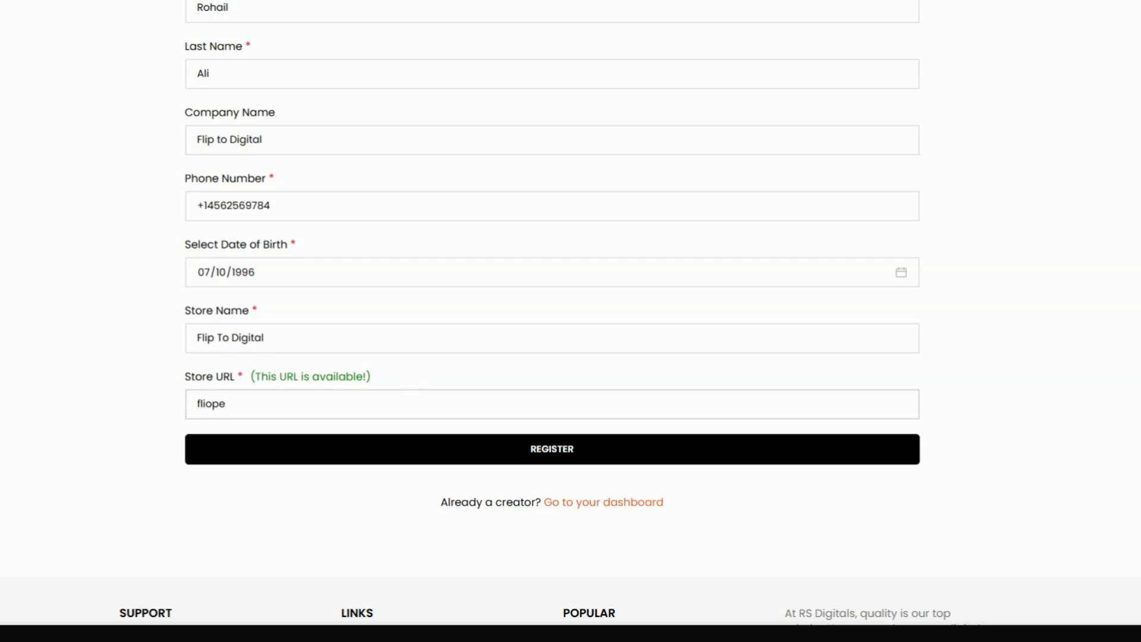
# Step: Adjust the store URL text until it reads as an available URL
pyautogui.moveTo(241, 404); pyautogui.dragTo(184, 411)
pyautogui.press('Right')
# Step: Submit the vendor registration form
pyautogui.click(552, 446)
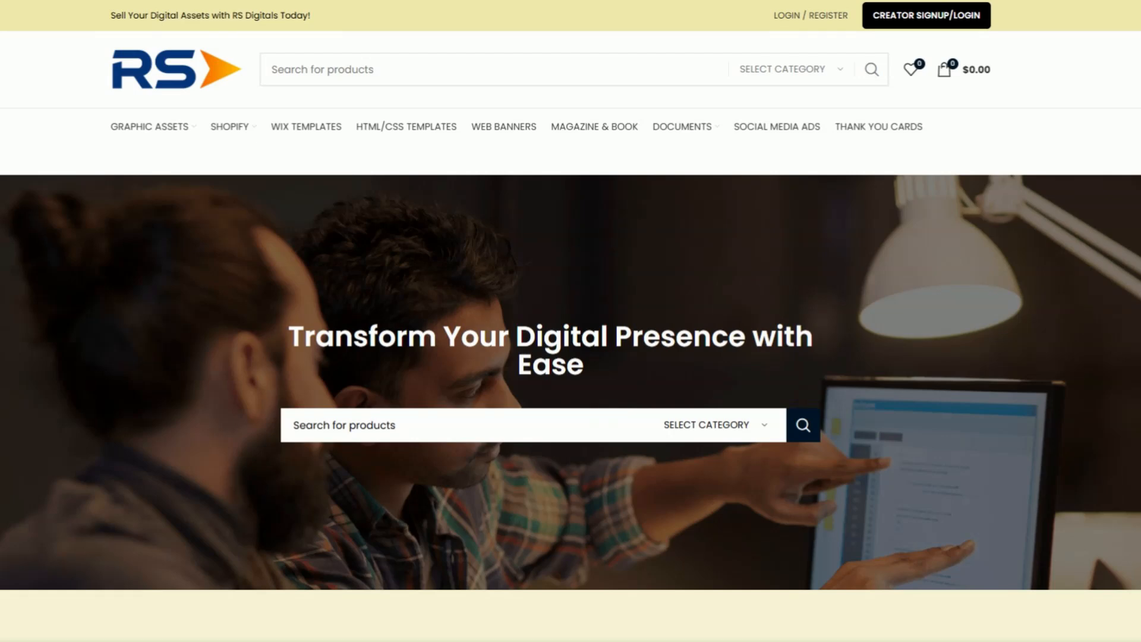
pyautogui.scroll(-1, 1060, 267)
pyautogui.scroll(1, 1061, 268)
pyautogui.scroll(-4, 1062, 264)
pyautogui.scroll(-4, 1060, 264)
pyautogui.scroll(-2, 1061, 264)
pyautogui.scroll(-5, 1064, 268)
pyautogui.scroll(-5, 1063, 269)
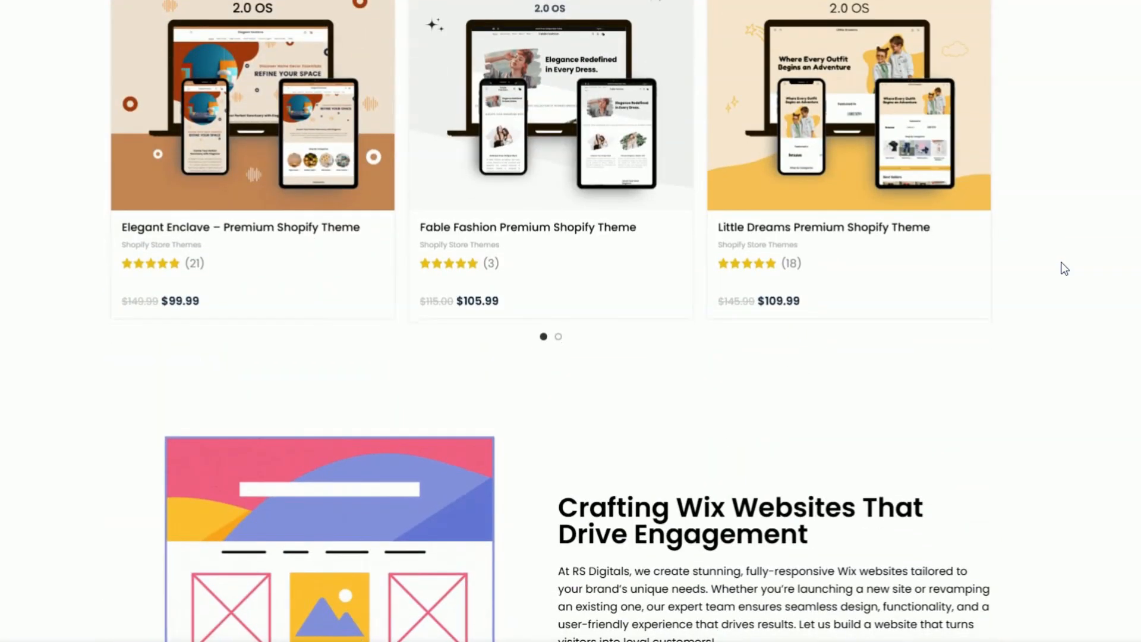
pyautogui.scroll(-6, 1063, 268)
pyautogui.scroll(-5, 1063, 268)
pyautogui.scroll(-4, 1064, 268)
pyautogui.scroll(-5, 1064, 269)
pyautogui.scroll(-6, 1064, 268)
pyautogui.scroll(-1, 1063, 269)
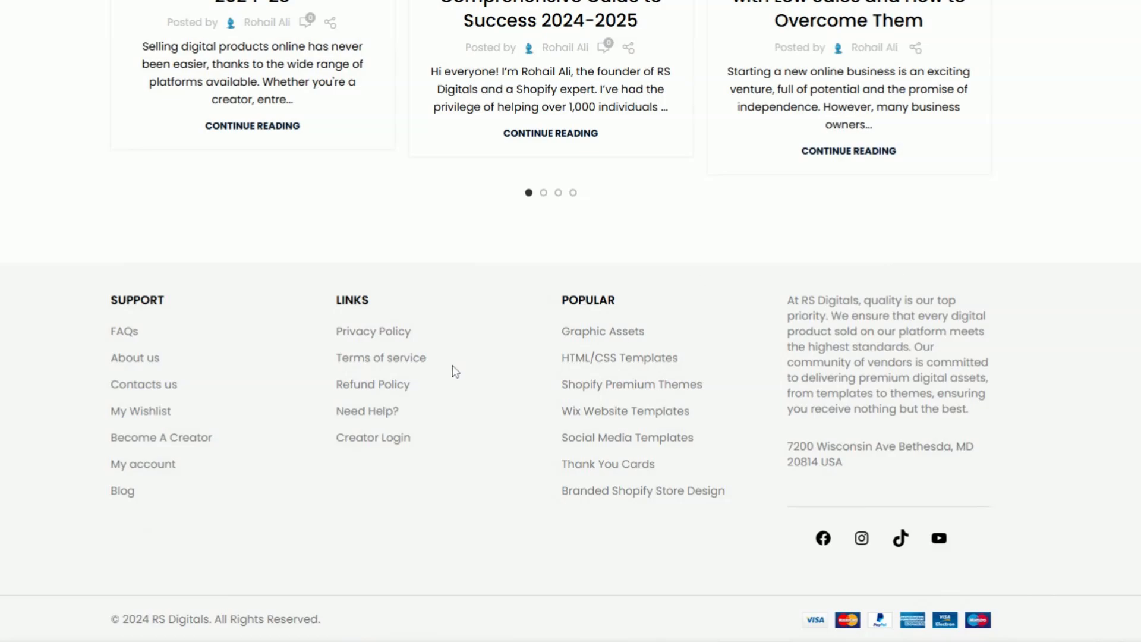
# Step: Sign in to the creator account with the registered email and password
pyautogui.click(373, 437)
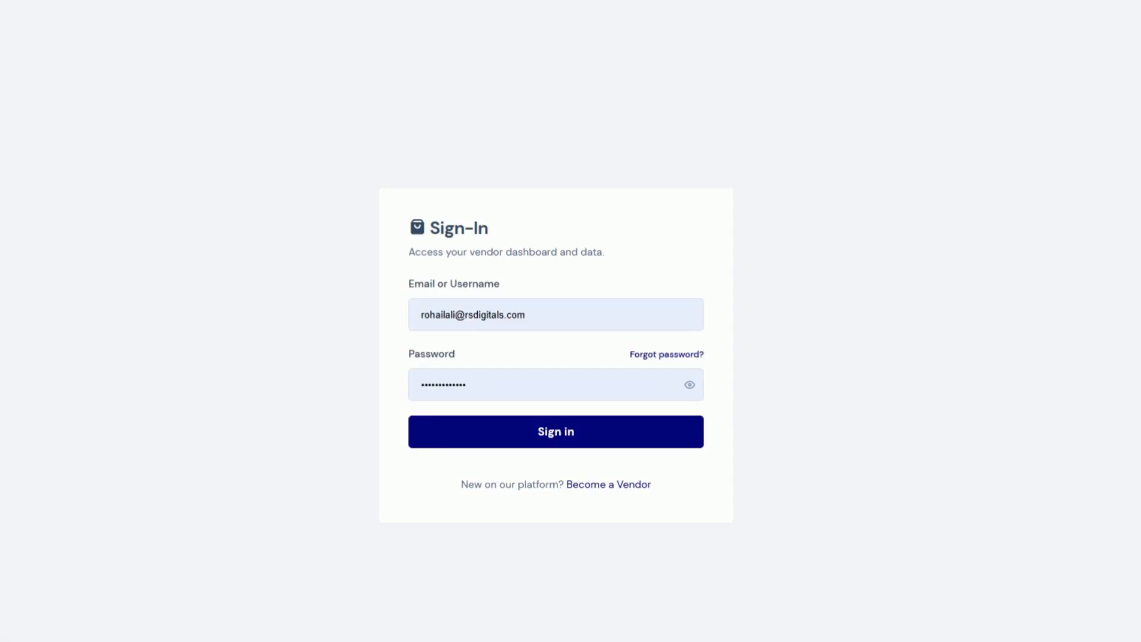
pyautogui.doubleClick(498, 315)
pyautogui.moveTo(498, 314); pyautogui.dragTo(410, 367)
pyautogui.click(404, 401)
pyautogui.click(481, 385)
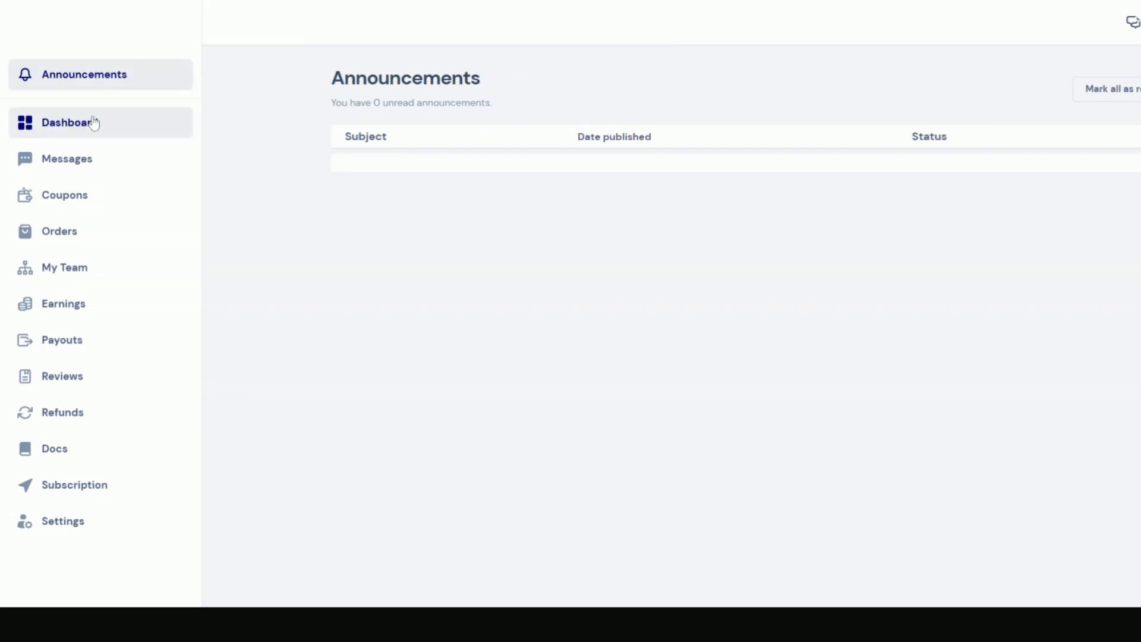
# Step: Review the dashboard overview, messages, coupons, orders and team pages, all empty
pyautogui.click(94, 124)
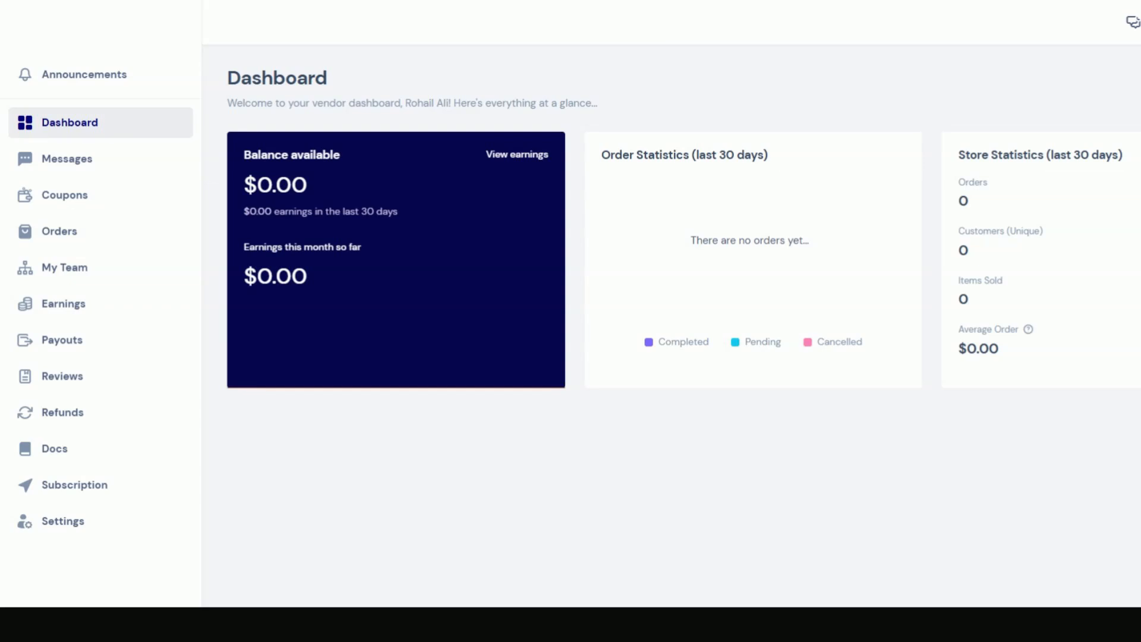
pyautogui.click(67, 158)
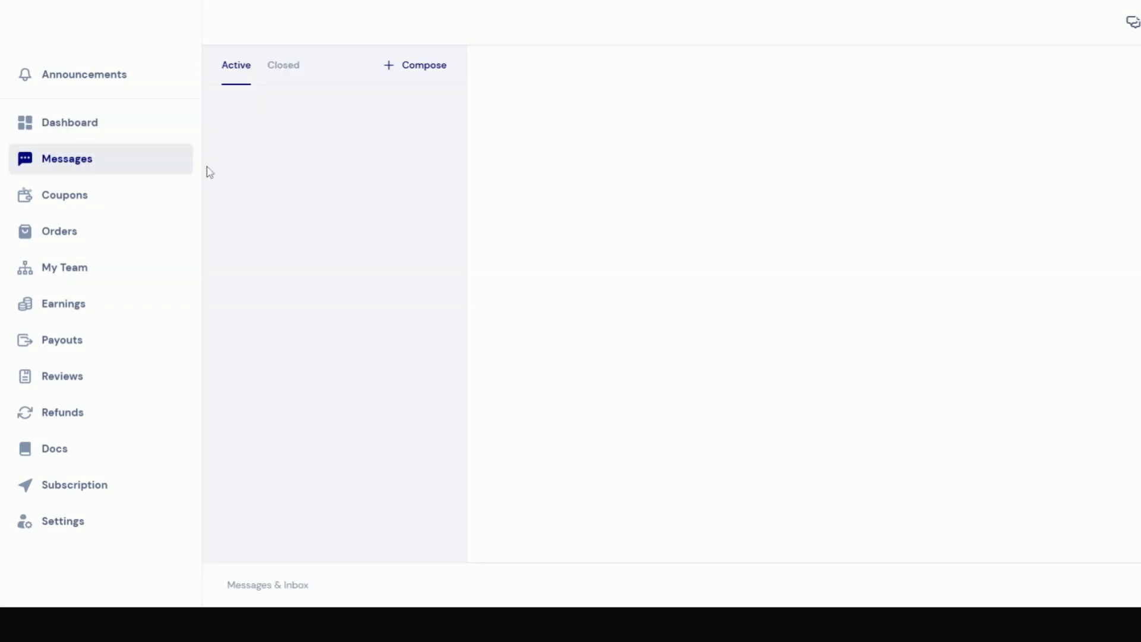
pyautogui.click(65, 195)
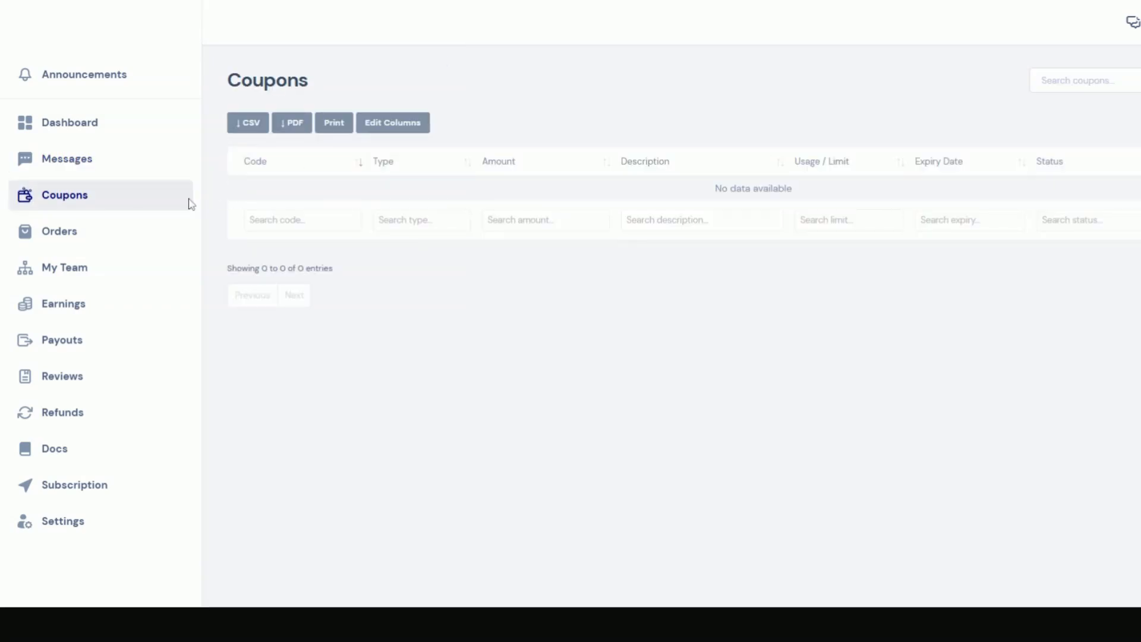
pyautogui.click(71, 235)
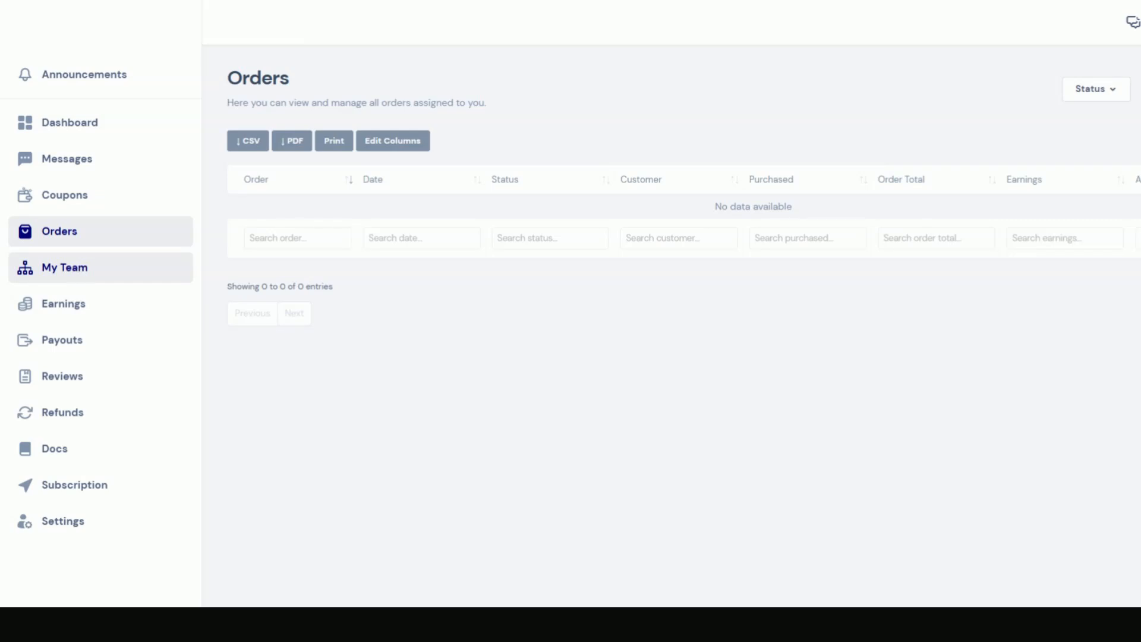
pyautogui.click(80, 267)
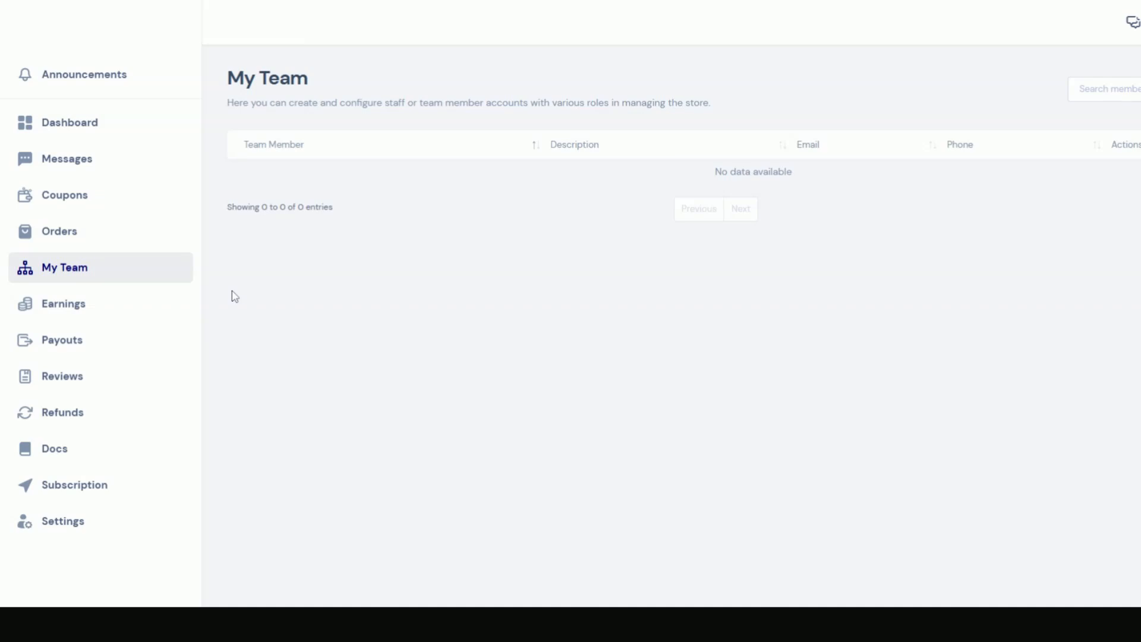
# Step: Review earnings, payouts, reviews, refunds and docs, then view the three subscription plans
pyautogui.click(87, 312)
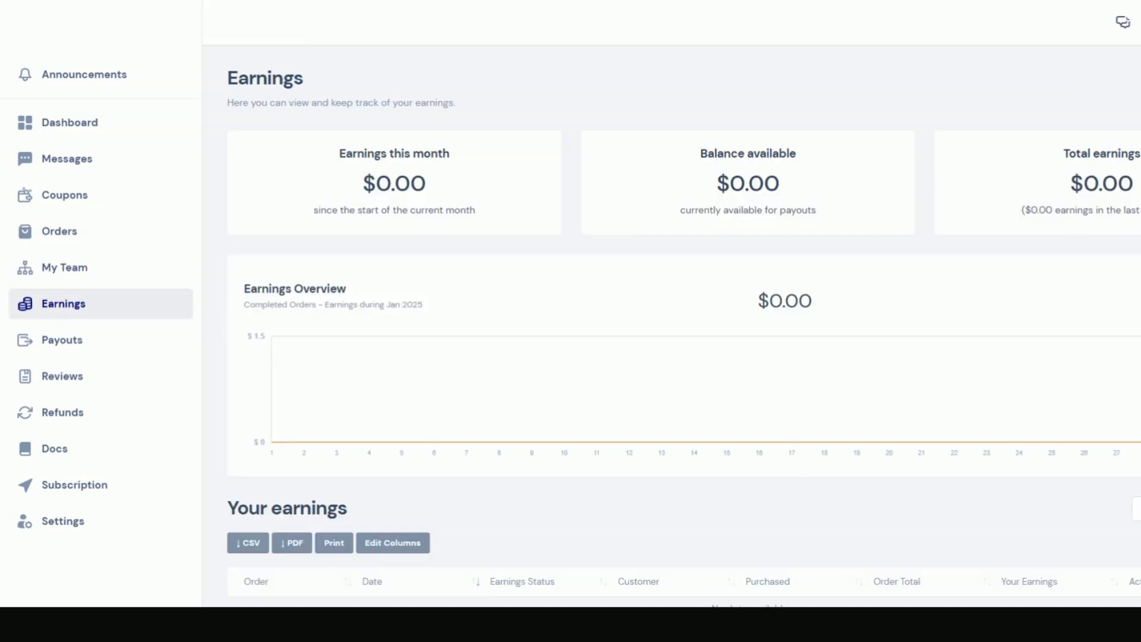
pyautogui.scroll(-2, 684, 326)
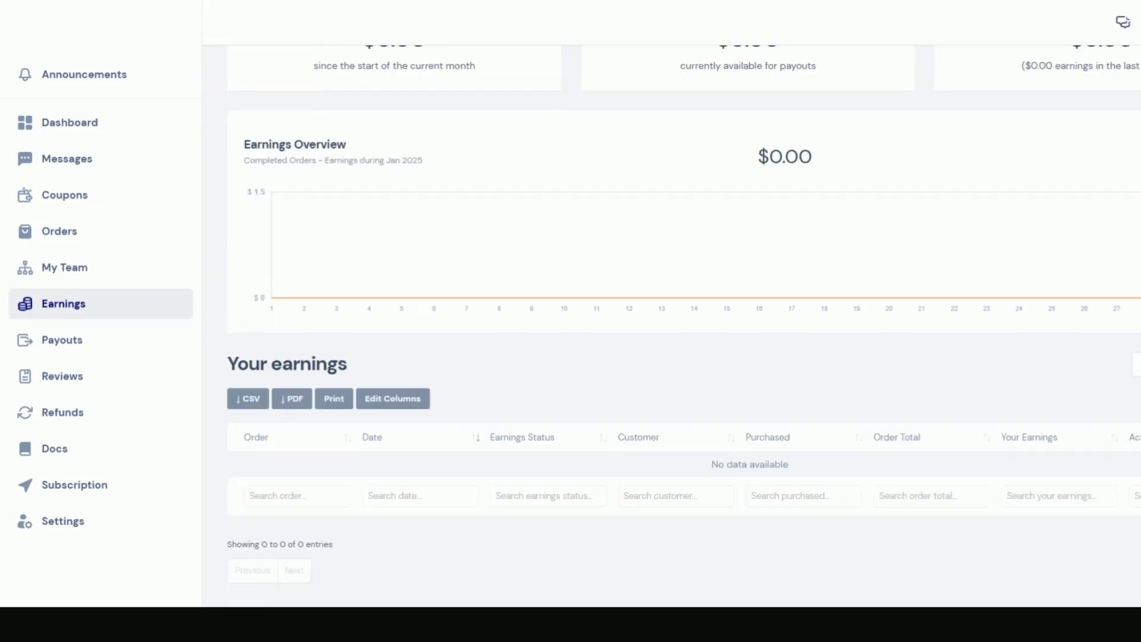
pyautogui.scroll(2, 683, 325)
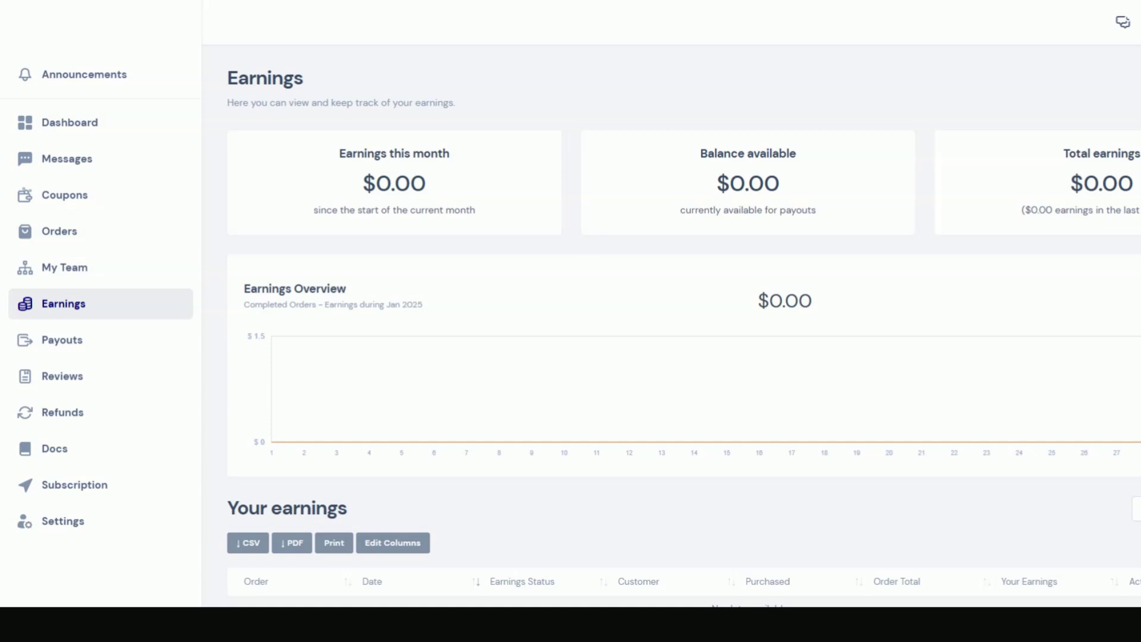
pyautogui.click(77, 350)
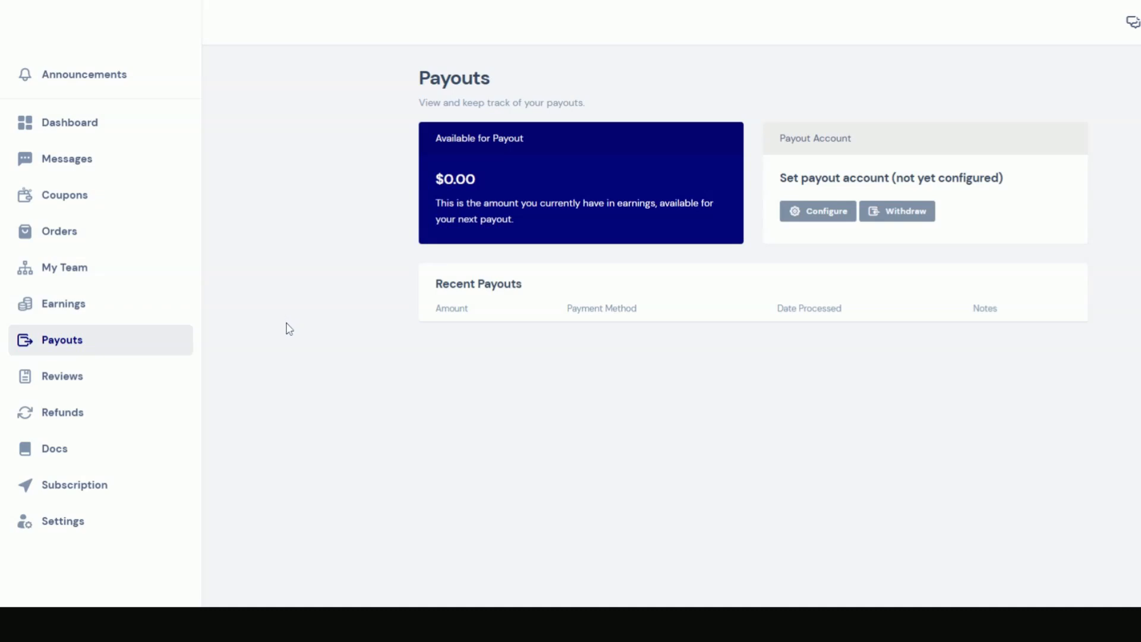
pyautogui.click(89, 381)
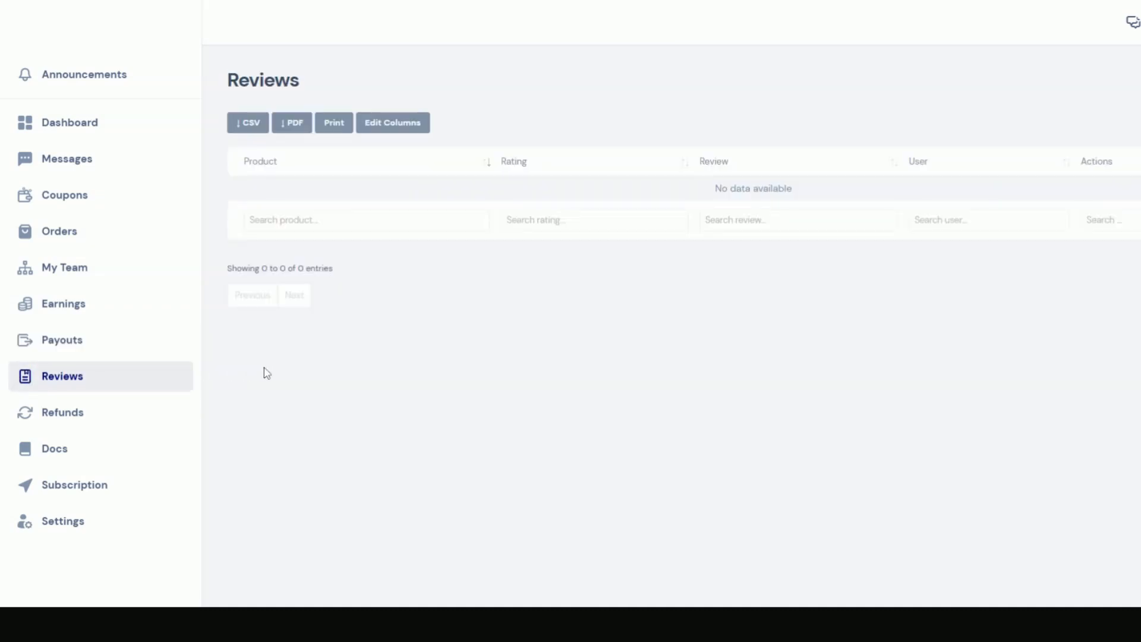
pyautogui.click(78, 414)
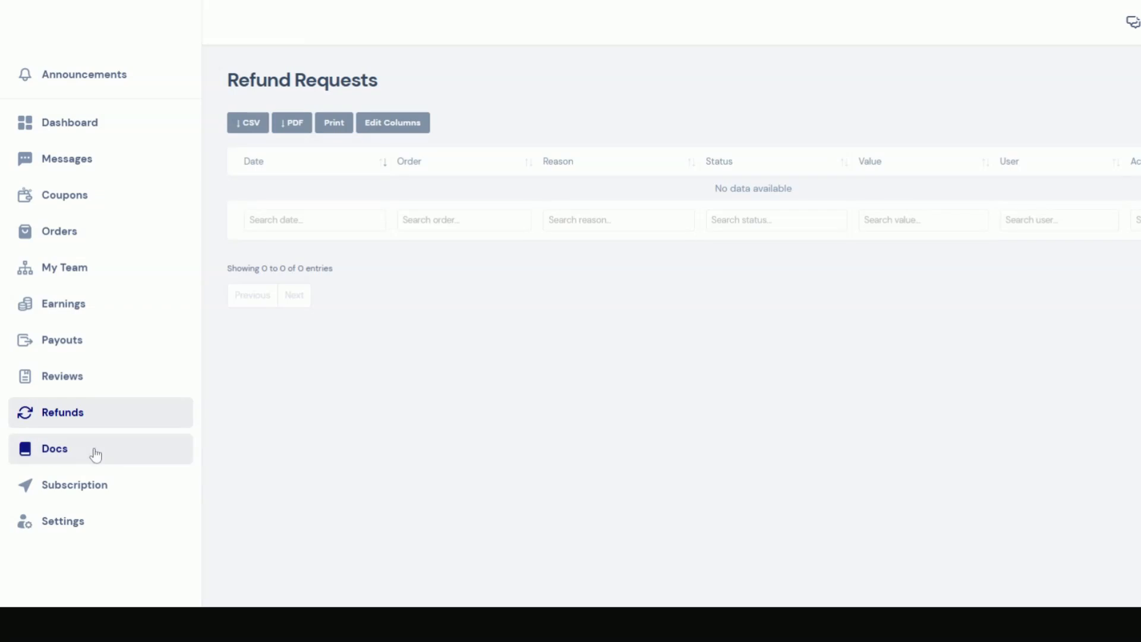
pyautogui.click(61, 457)
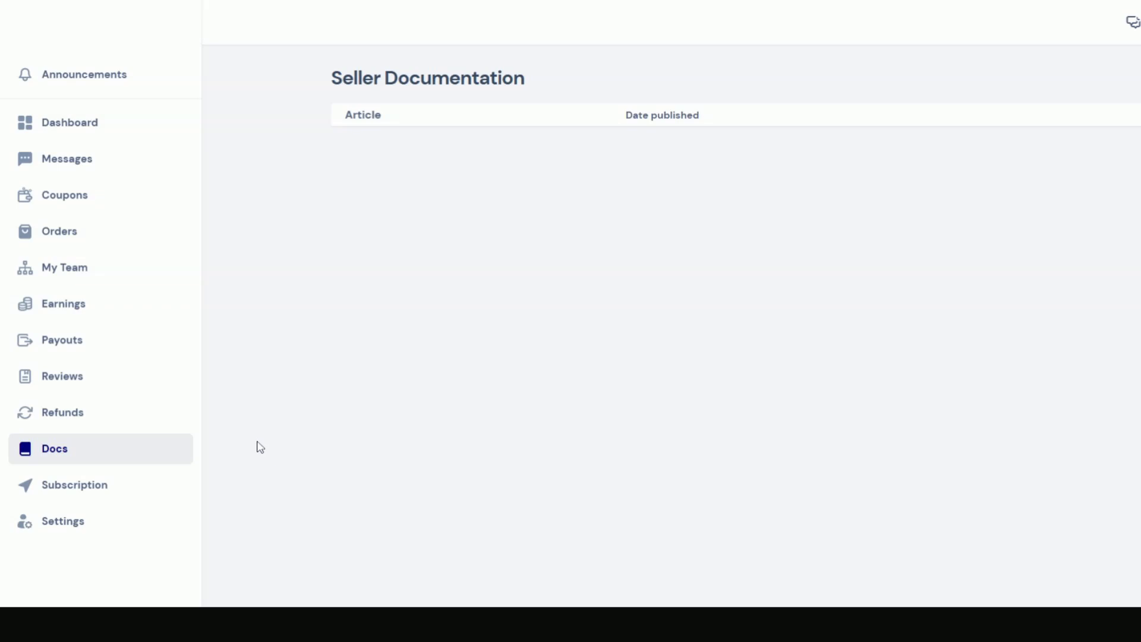
pyautogui.click(81, 491)
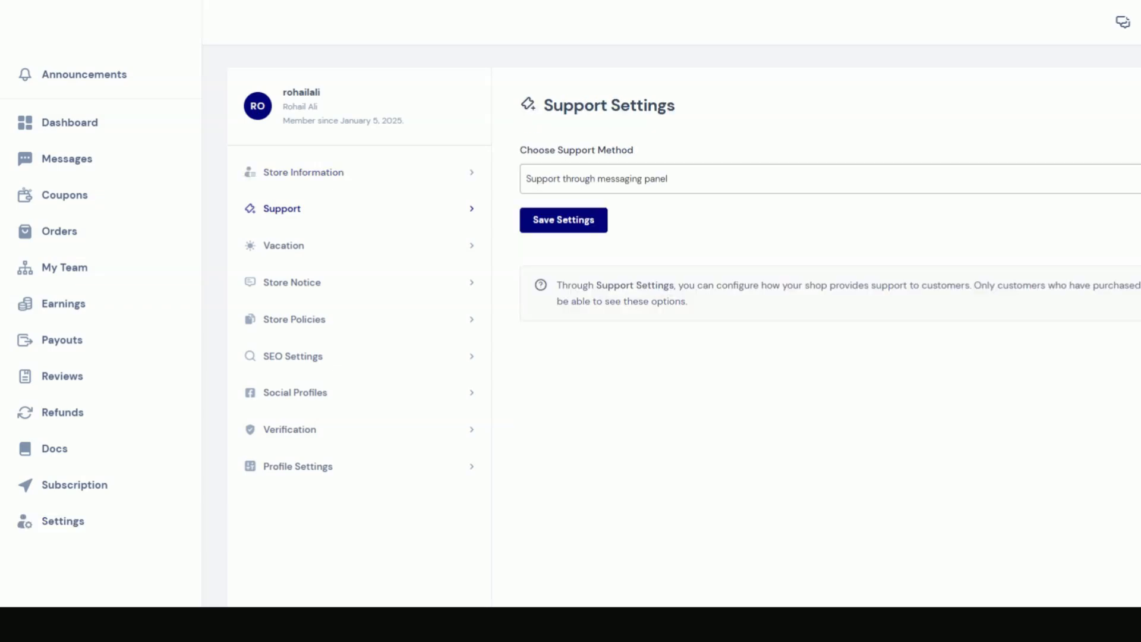
# Step: Check the support method options and toggle vacation mode on and back off
pyautogui.click(666, 187)
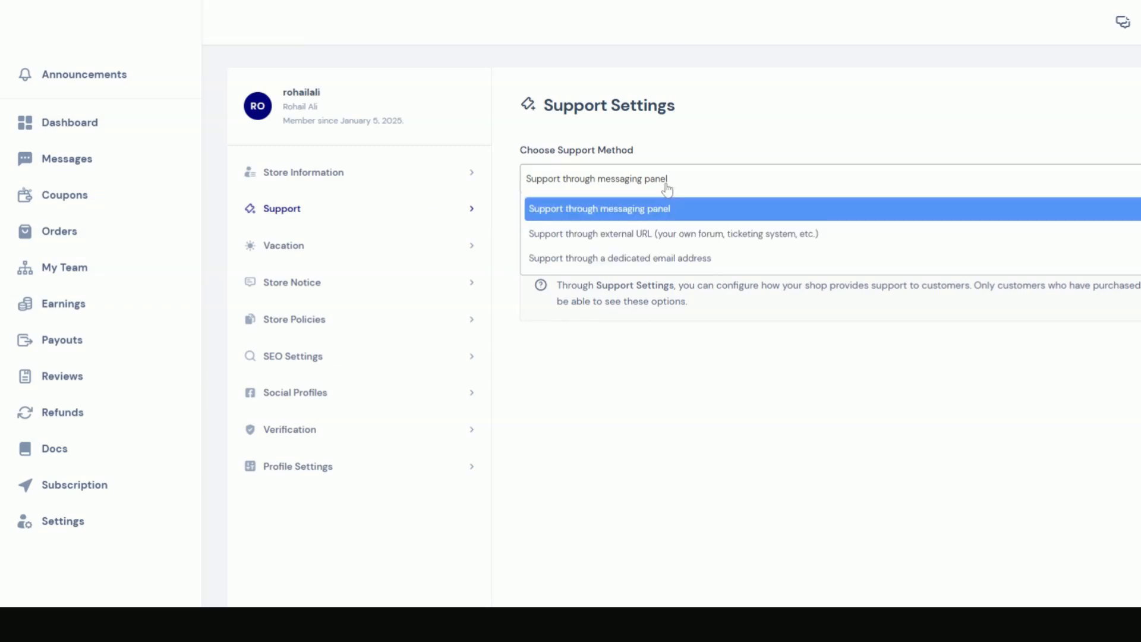
pyautogui.click(575, 361)
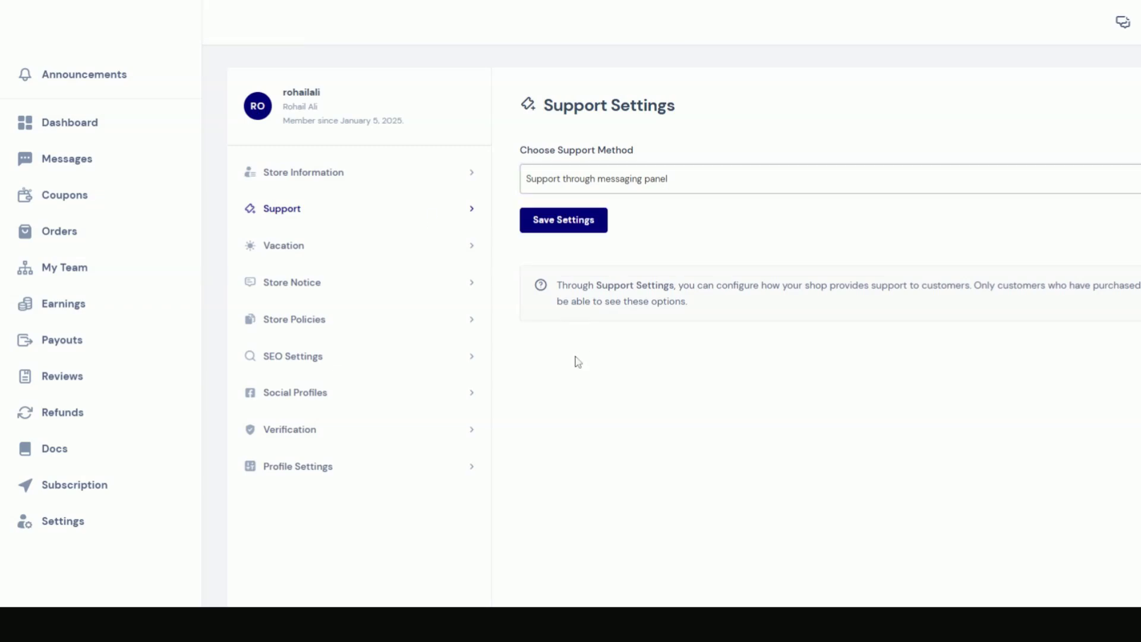
pyautogui.click(376, 250)
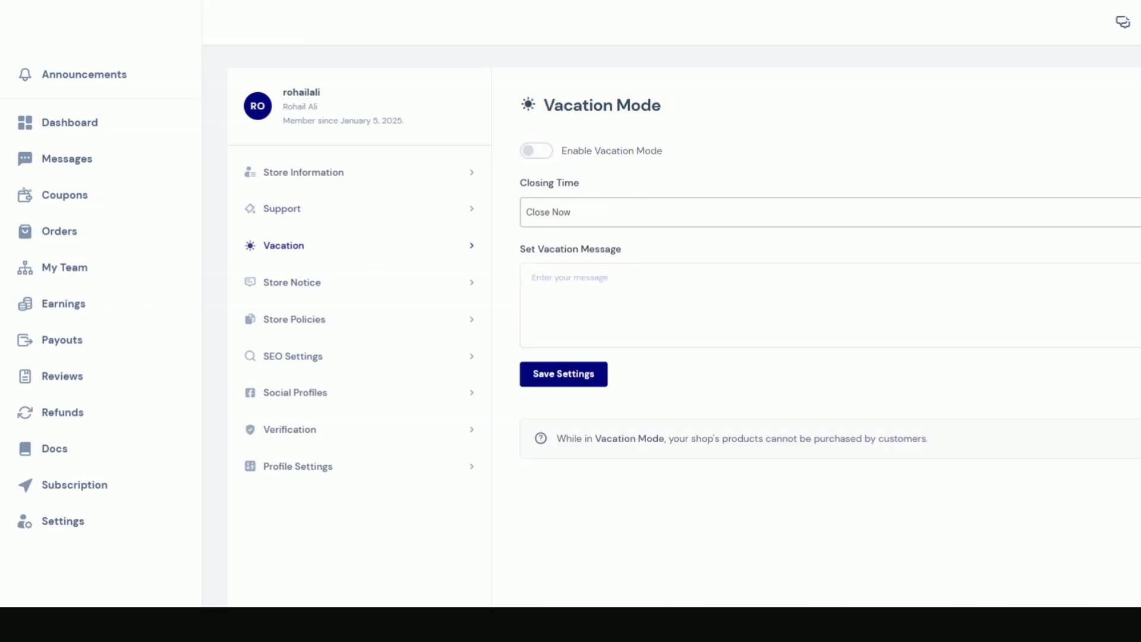
pyautogui.click(550, 160)
pyautogui.click(549, 160)
# Step: Review store notice, policies, SEO, social profiles and verification settings unchanged
pyautogui.click(292, 282)
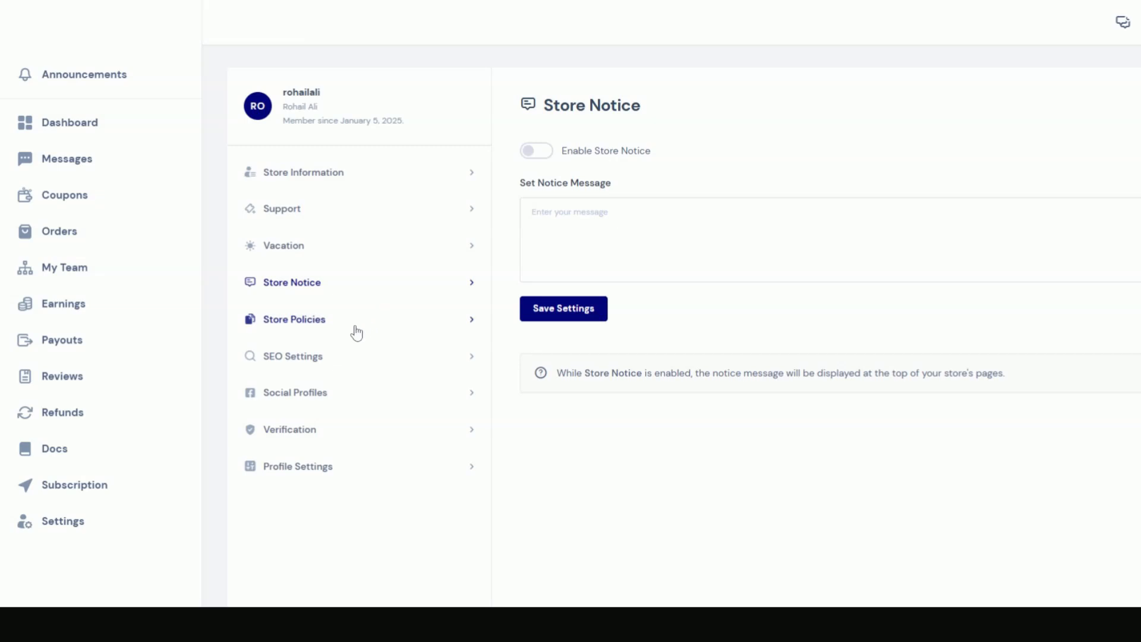
pyautogui.click(295, 319)
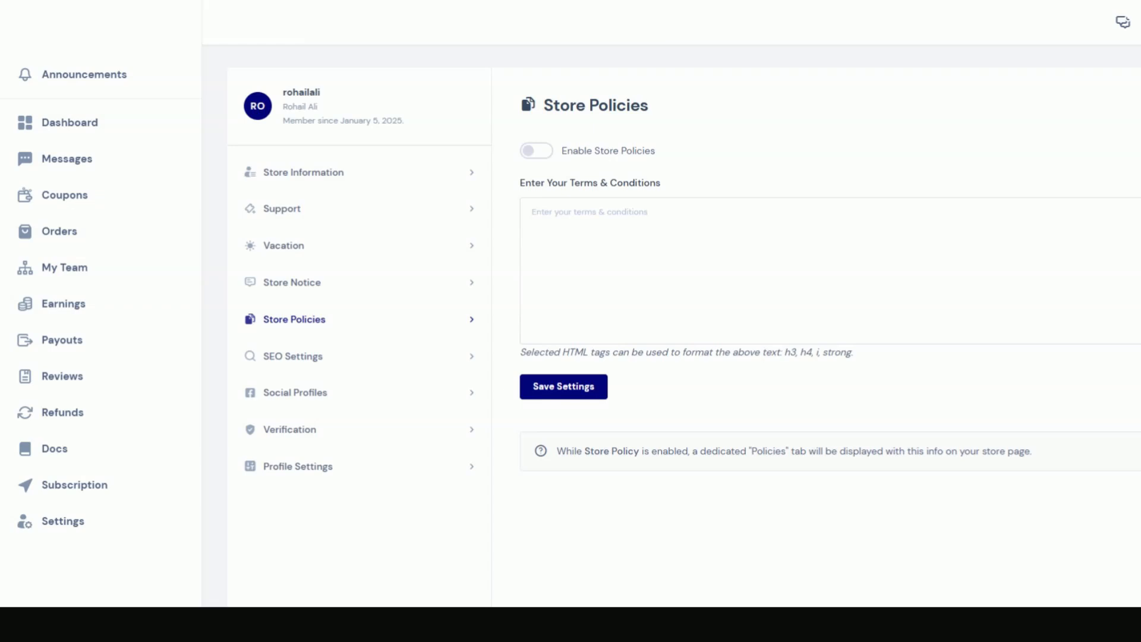
pyautogui.click(320, 369)
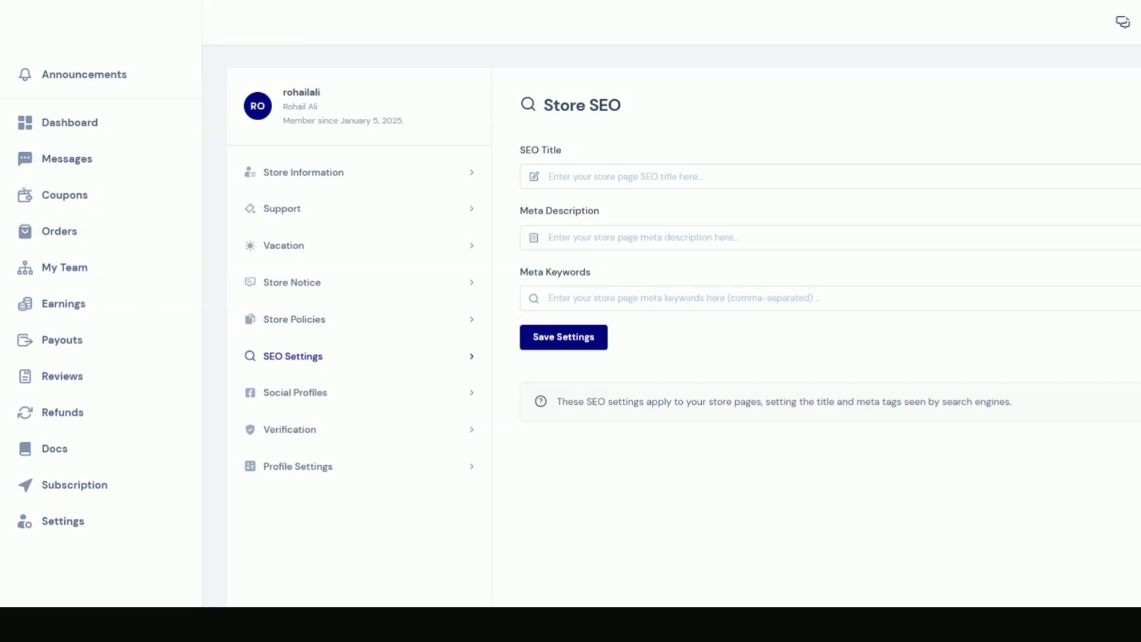
pyautogui.click(313, 401)
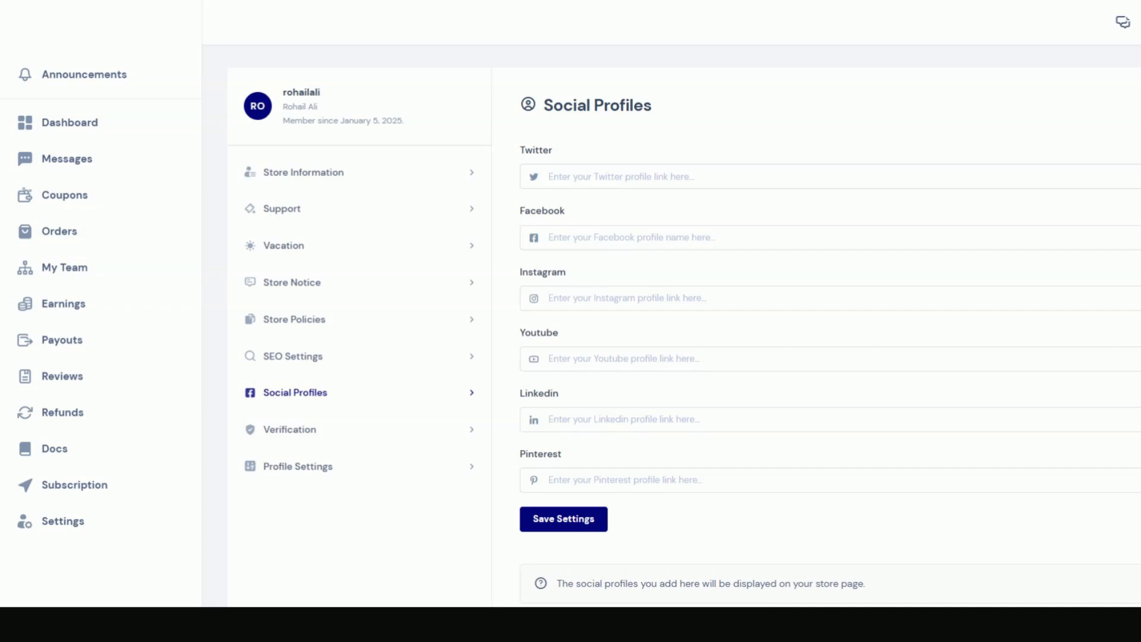
pyautogui.scroll(-2, 313, 401)
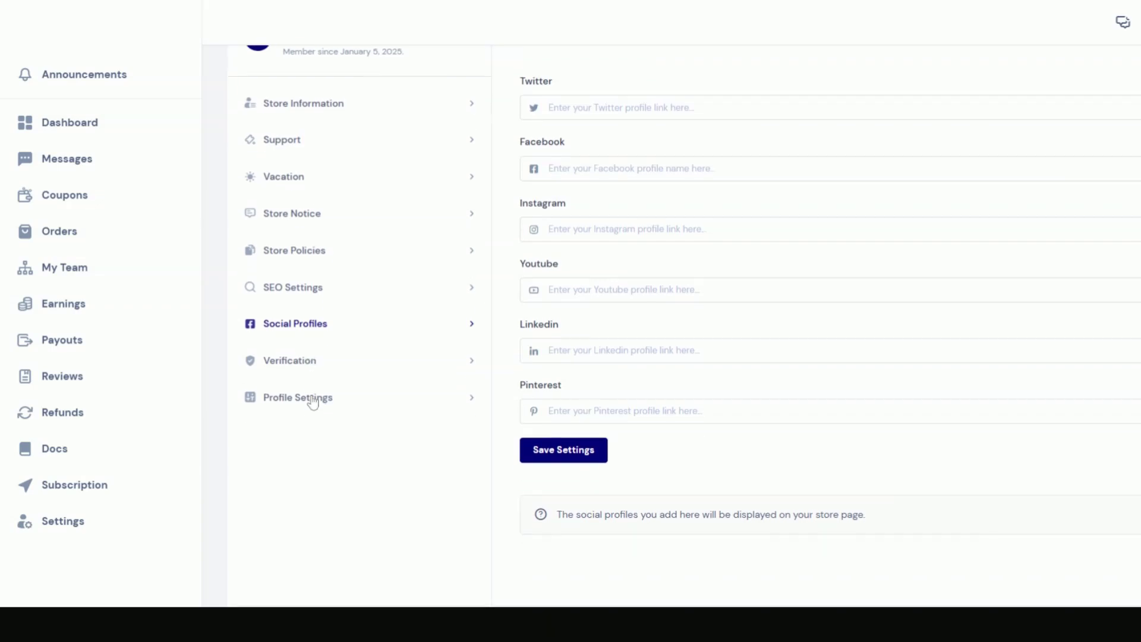
pyautogui.click(328, 367)
pyautogui.scroll(-1, 326, 365)
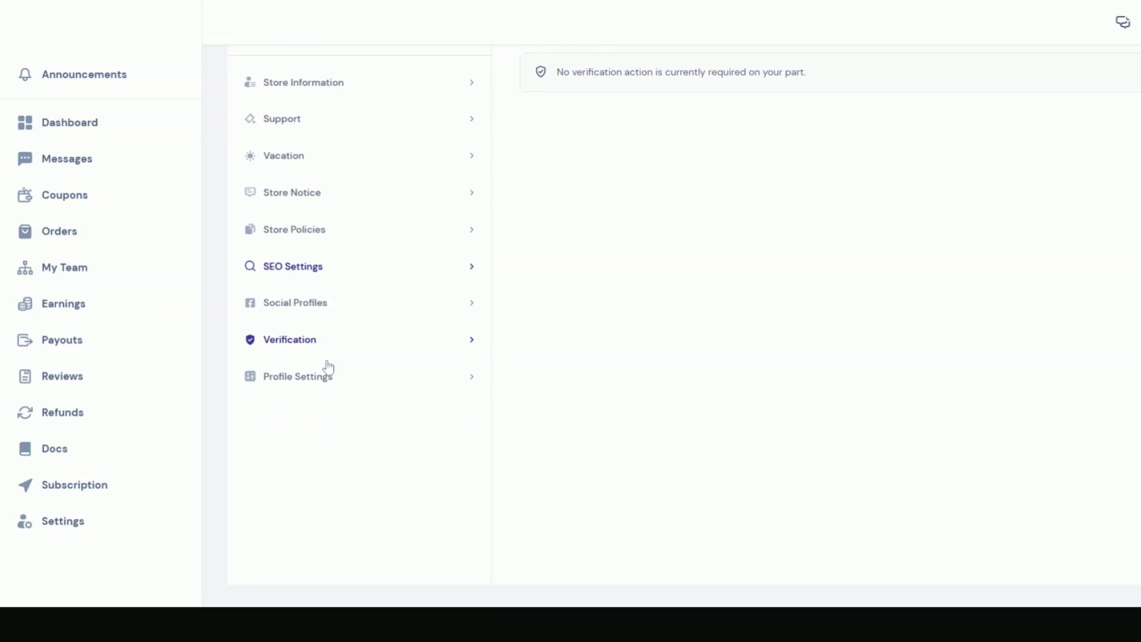
pyautogui.click(356, 381)
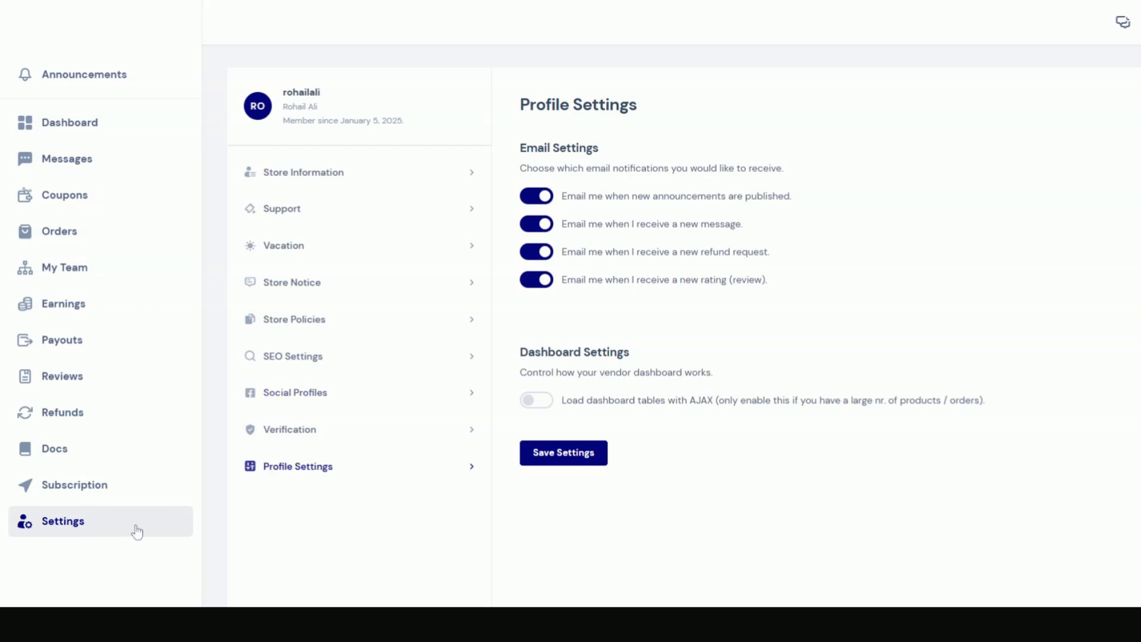
# Step: Choose the Rising Creators plan at $9.99 and proceed to checkout
pyautogui.click(92, 493)
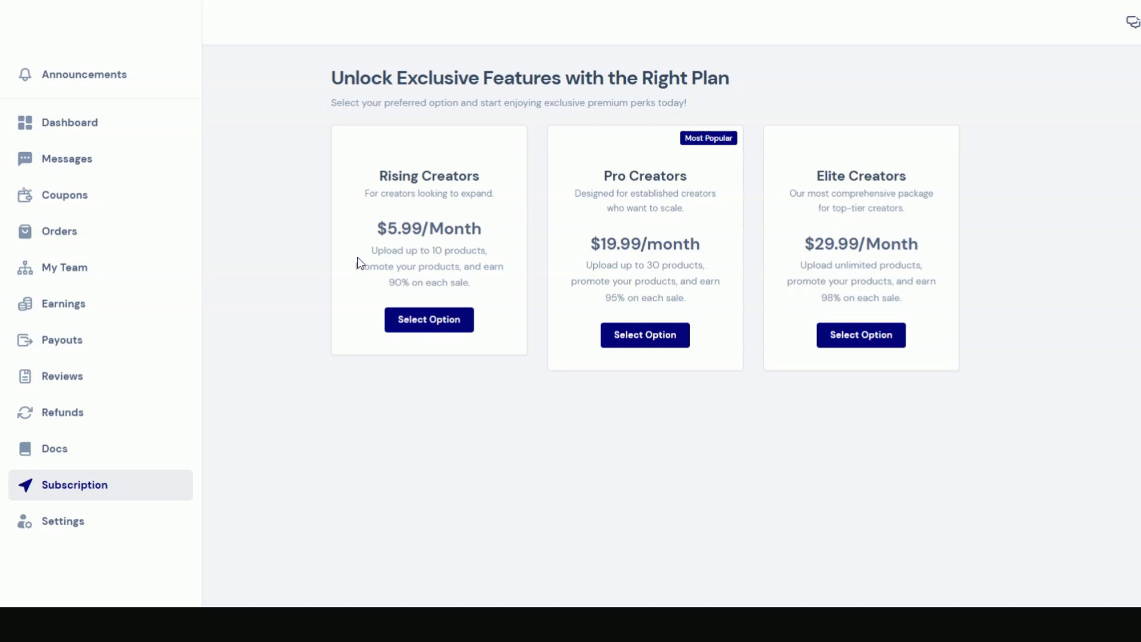
pyautogui.click(401, 326)
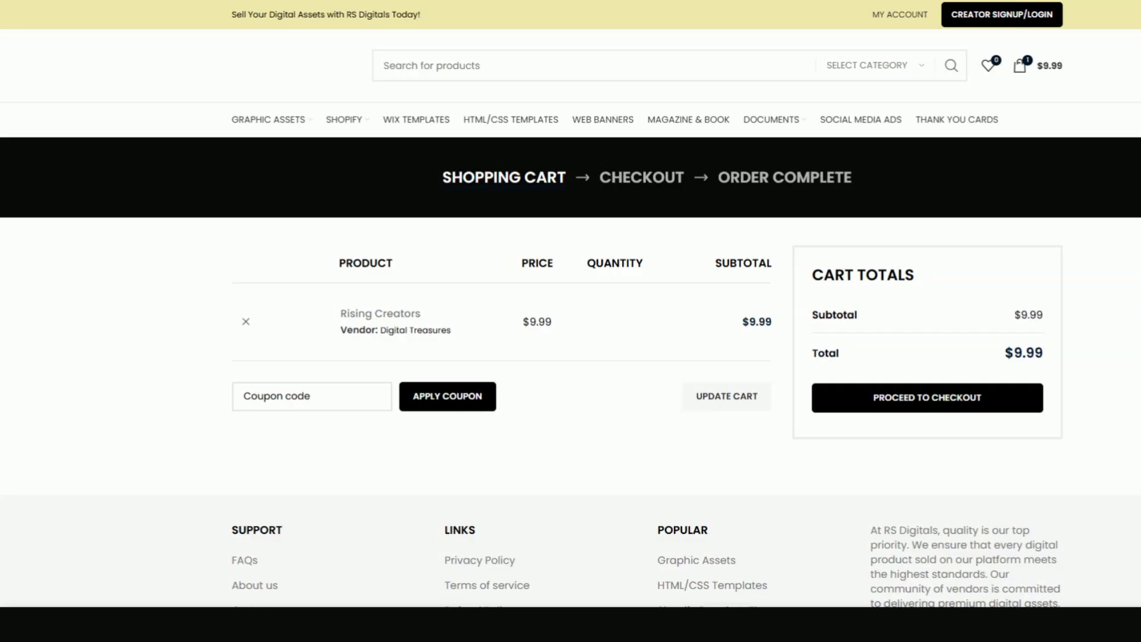
pyautogui.click(873, 411)
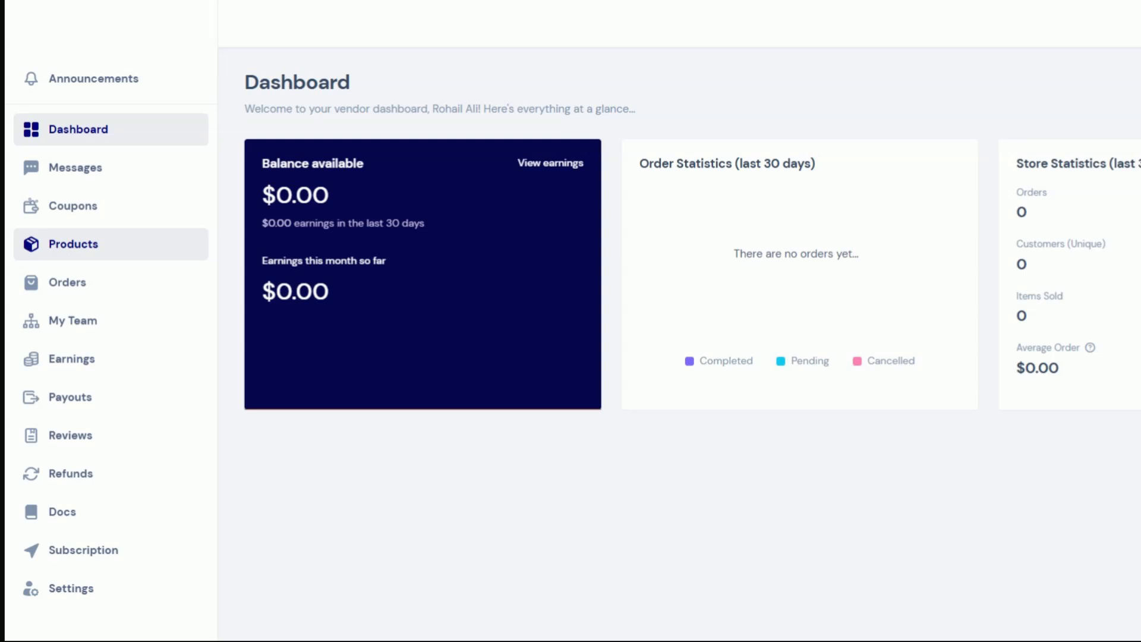
# Step: Start a new product with regular price 34 and an empty downloadable file row
pyautogui.click(76, 251)
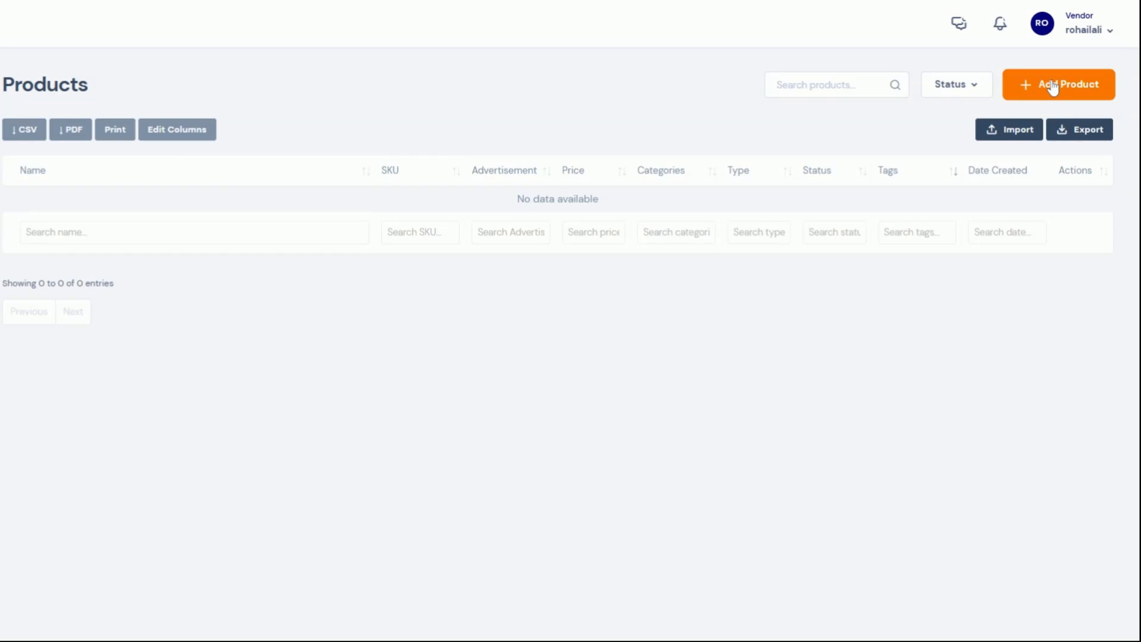
pyautogui.click(1054, 85)
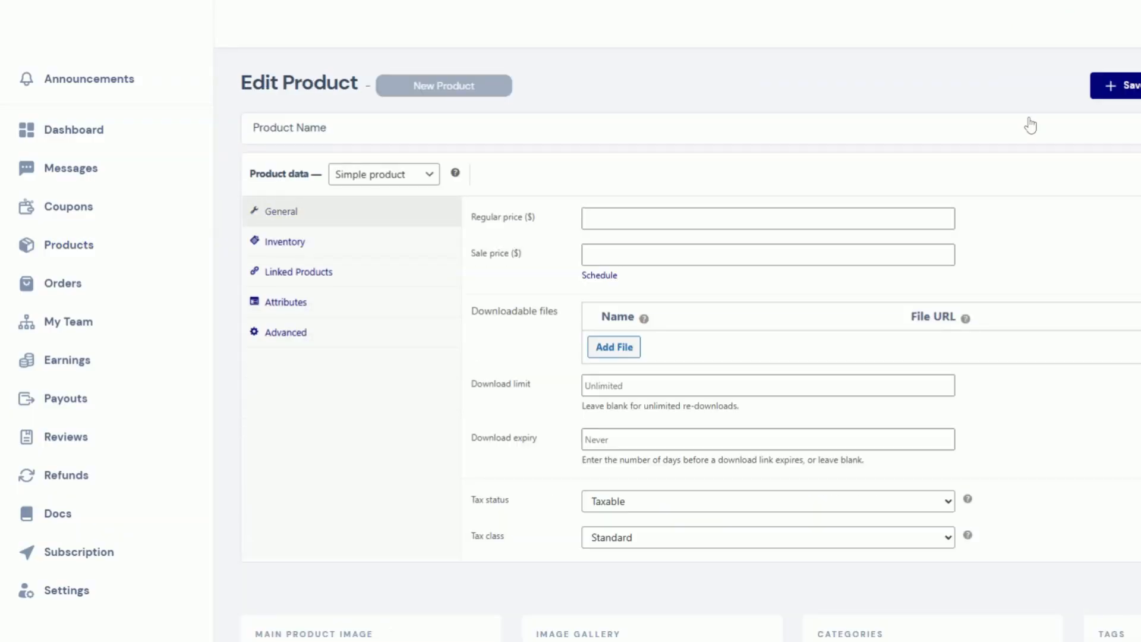
pyautogui.click(737, 139)
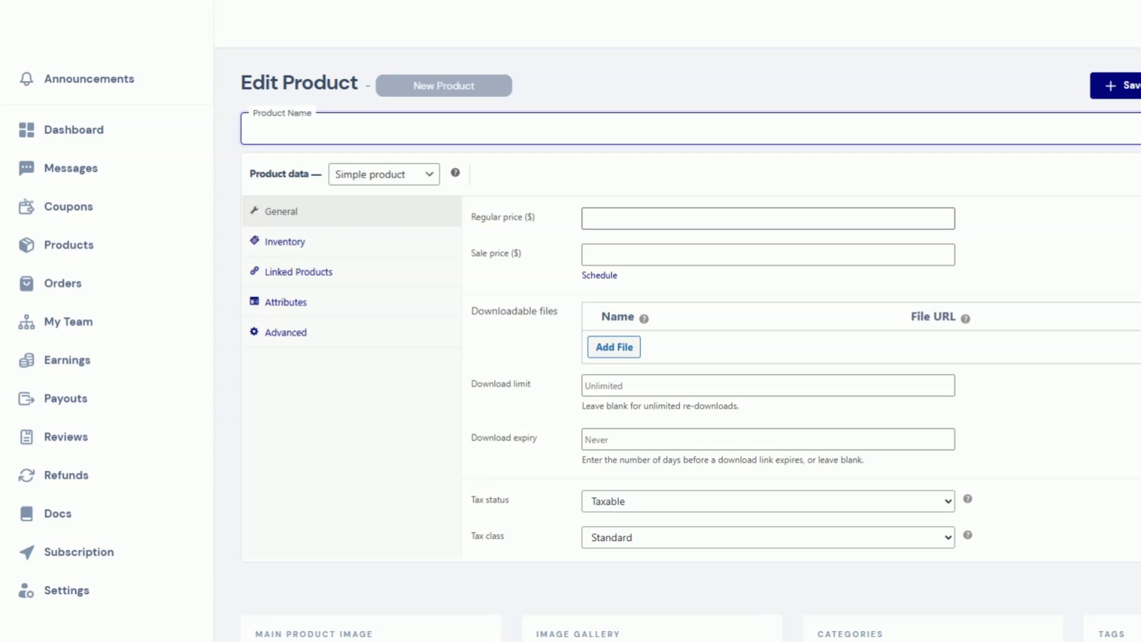
pyautogui.click(767, 218)
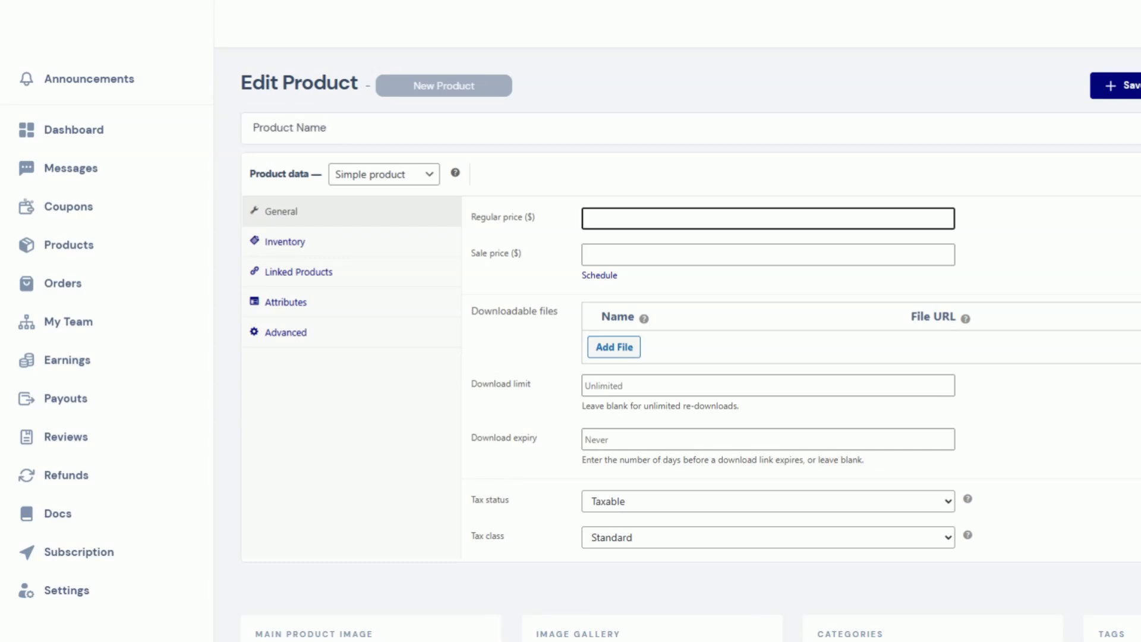
pyautogui.write('34')
pyautogui.press('Tab')
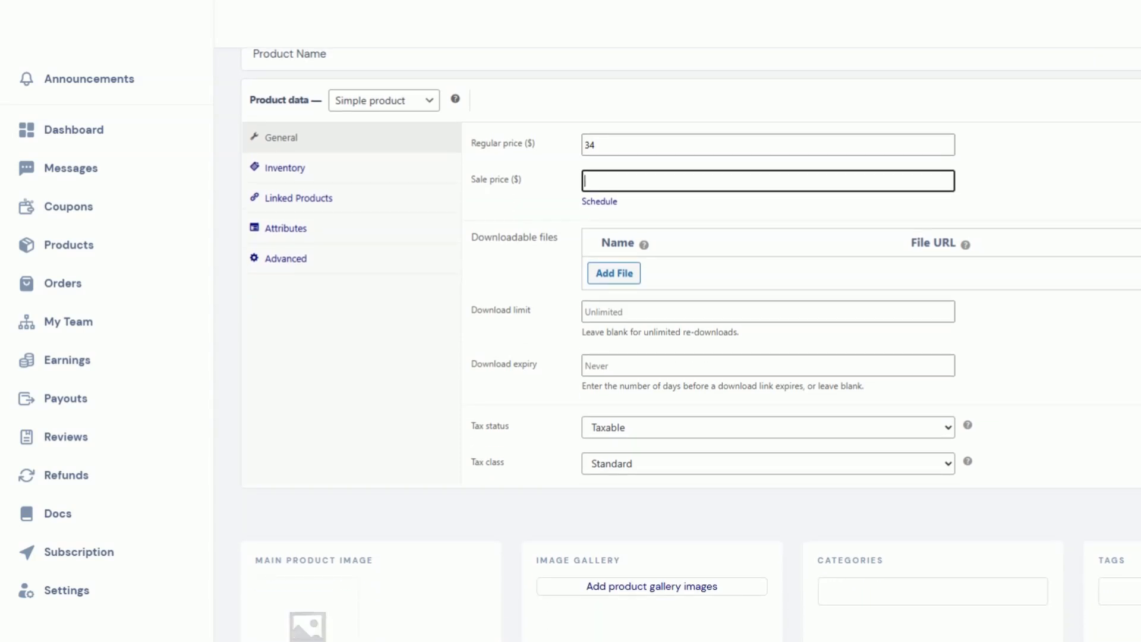
pyautogui.click(618, 276)
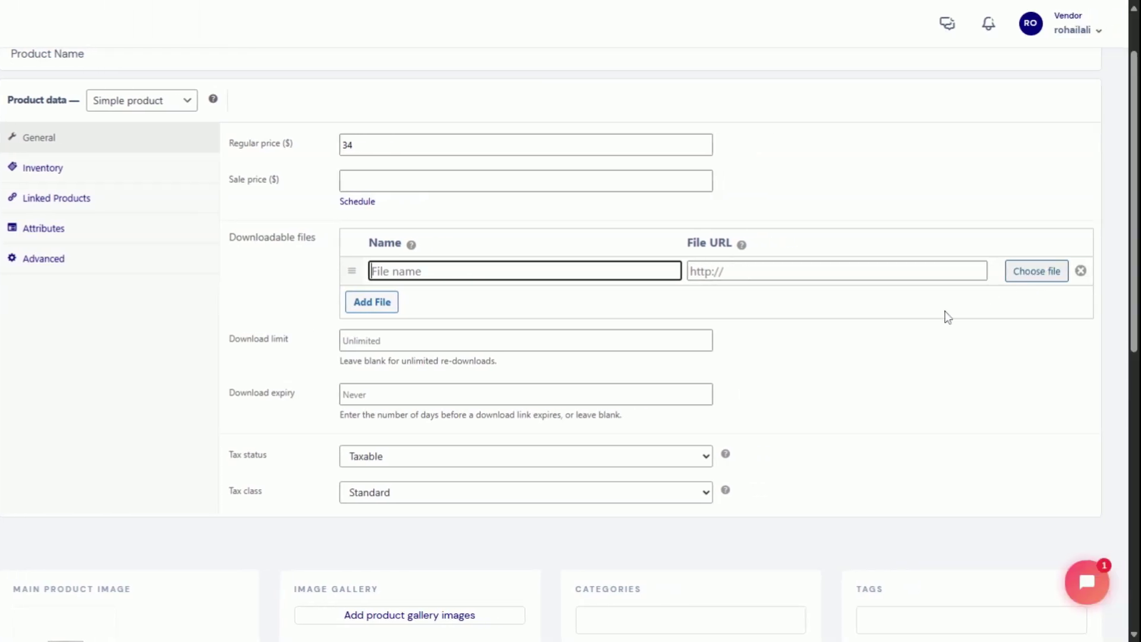
pyautogui.scroll(-3, 917, 334)
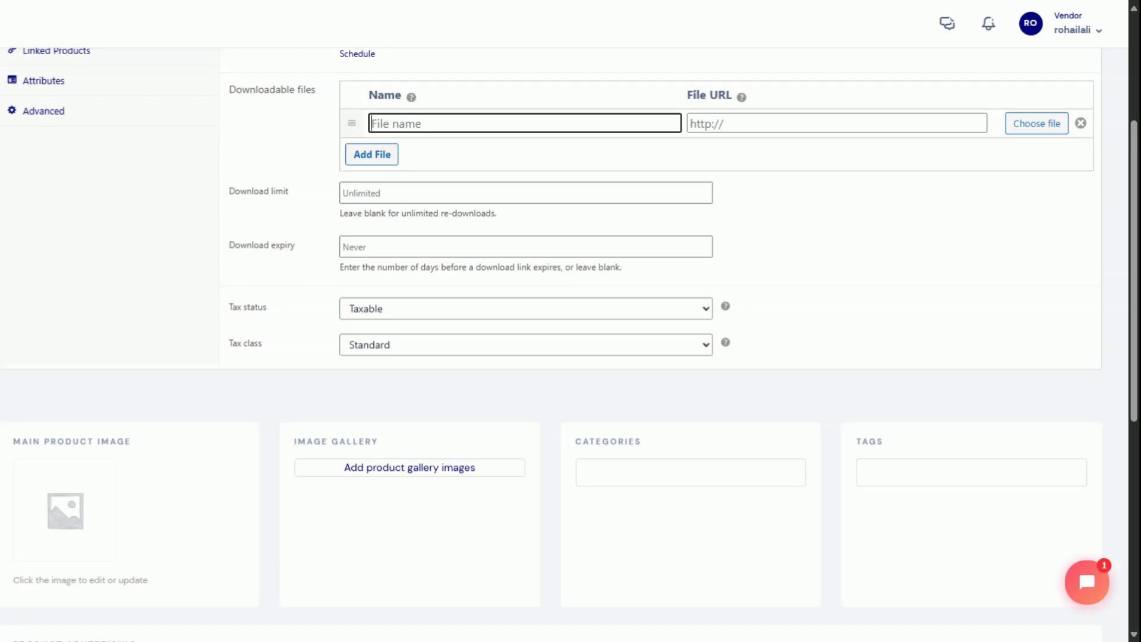
pyautogui.scroll(-1, 287, 187)
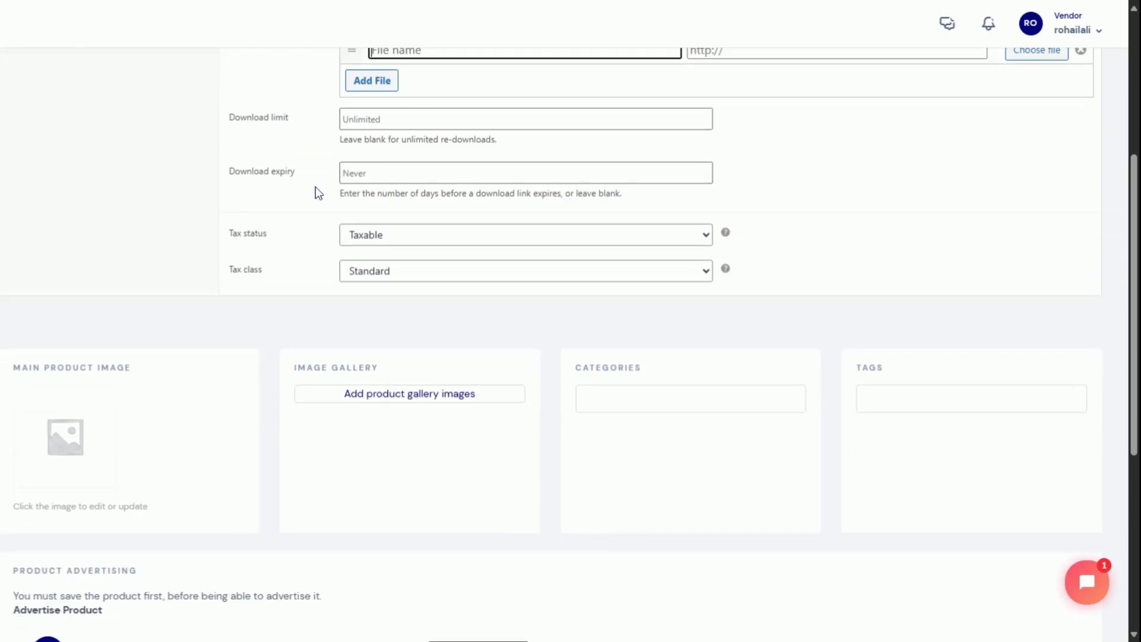
pyautogui.scroll(-1, 315, 193)
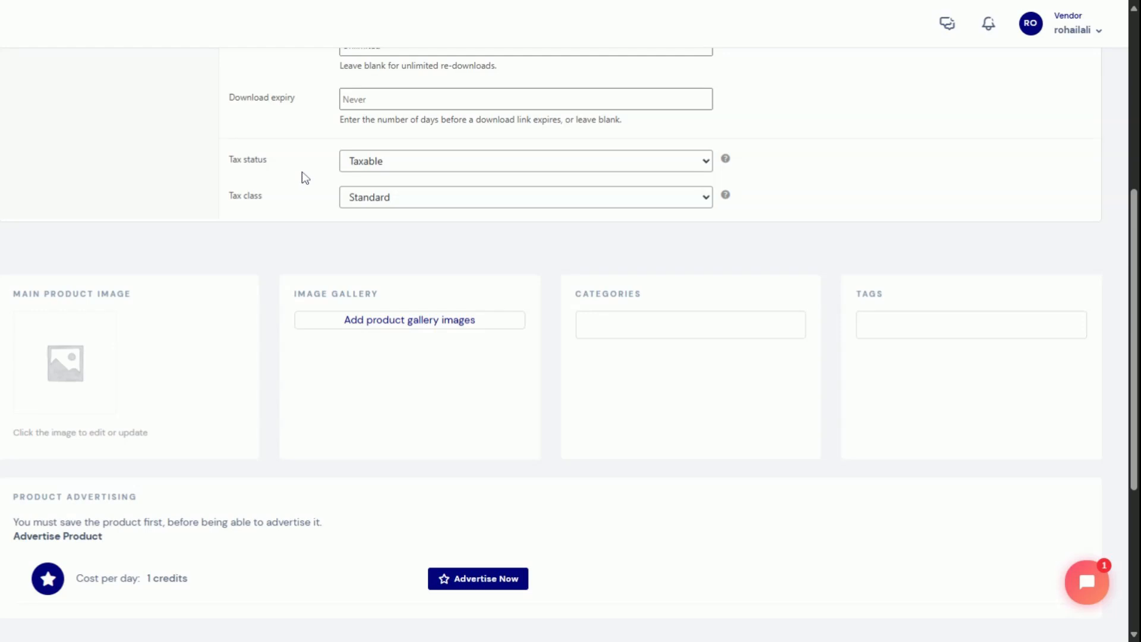
pyautogui.scroll(-1, 302, 176)
pyautogui.scroll(-1, 302, 176)
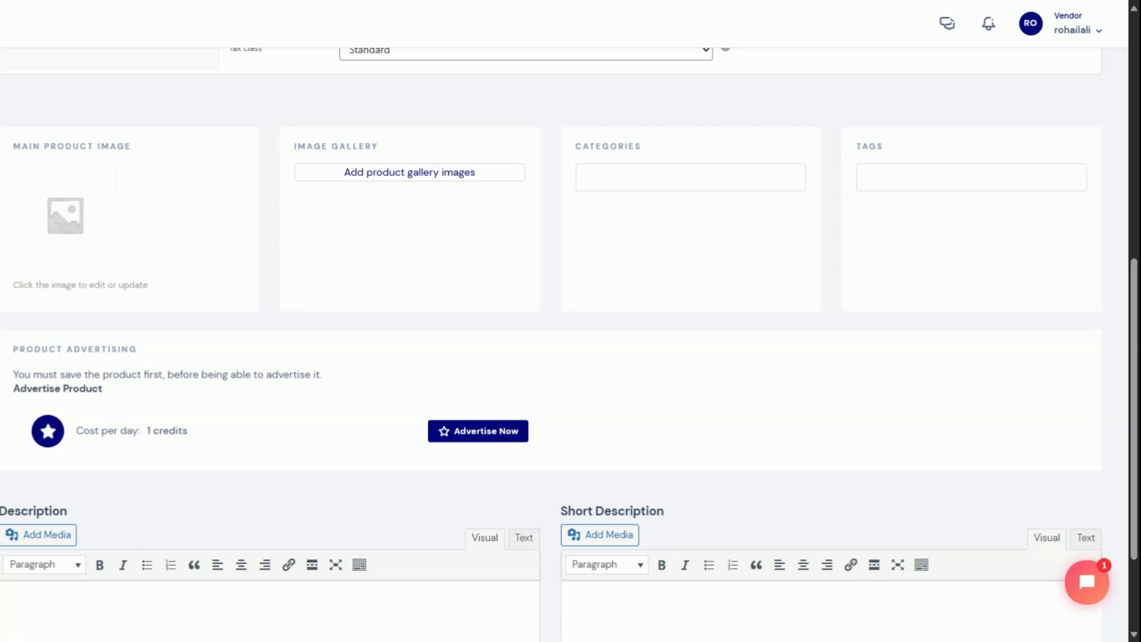
# Step: Assign the eBooks category to the product
pyautogui.click(690, 177)
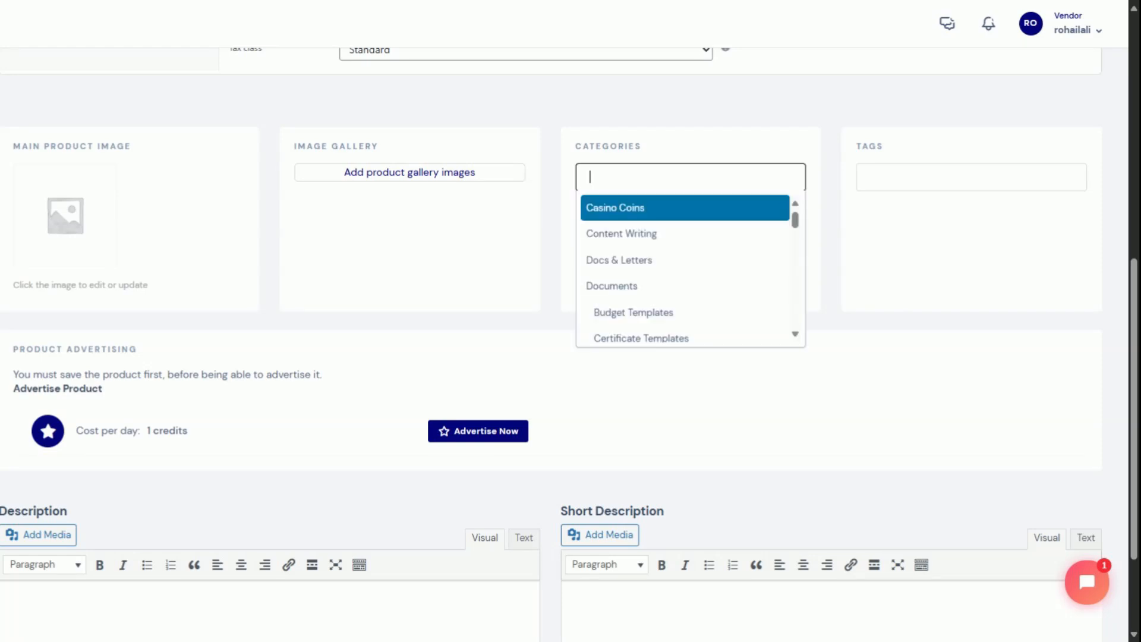
pyautogui.write('ebooks')
pyautogui.press('Return')
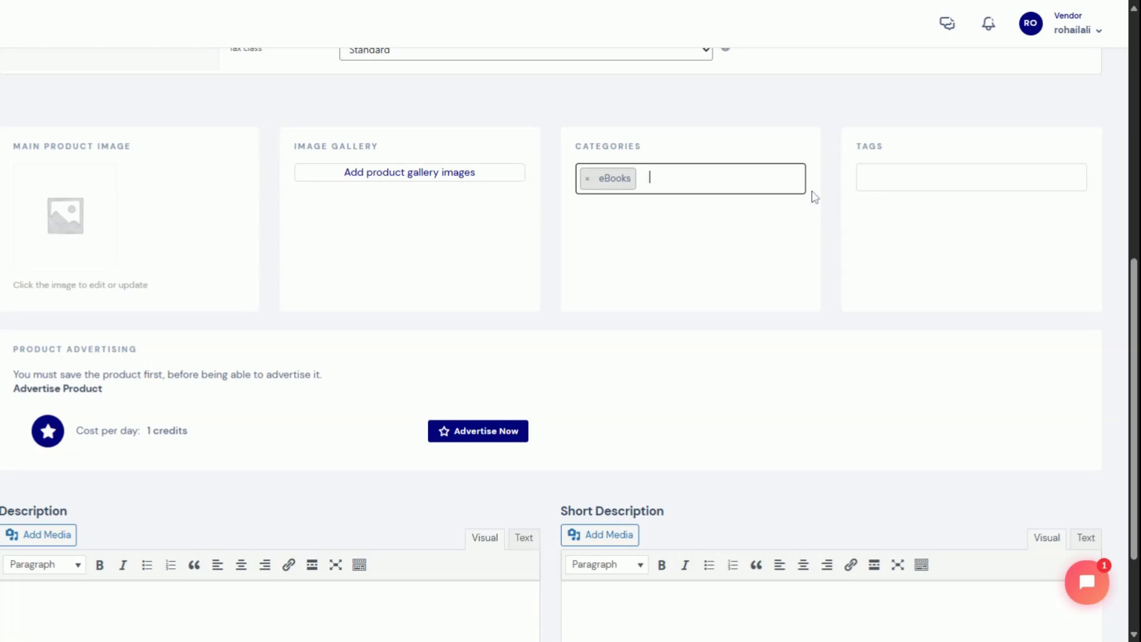
pyautogui.click(649, 219)
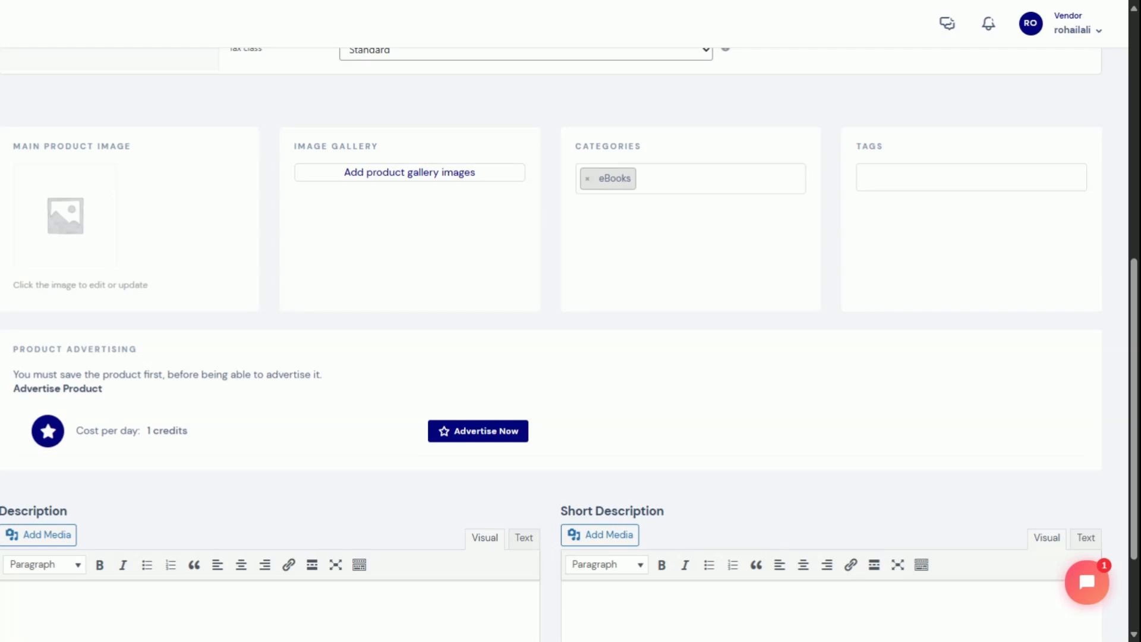
# Step: Tag the product with eBook and PDF
pyautogui.click(972, 178)
pyautogui.write('eboo')
pyautogui.press('Return')
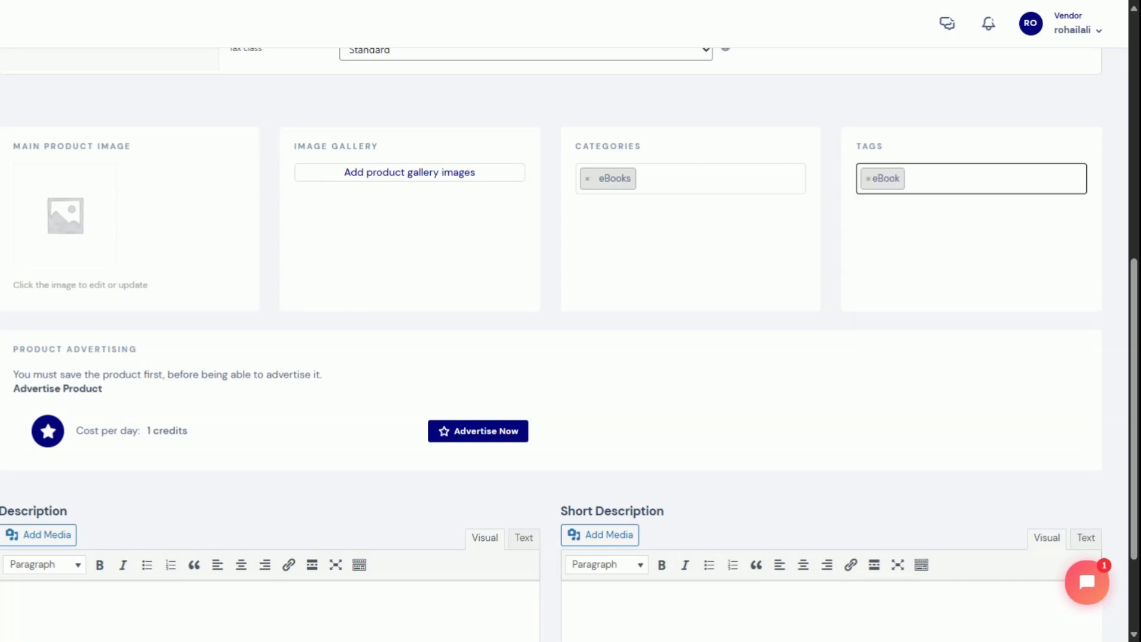
pyautogui.write('pdf')
pyautogui.press('Return')
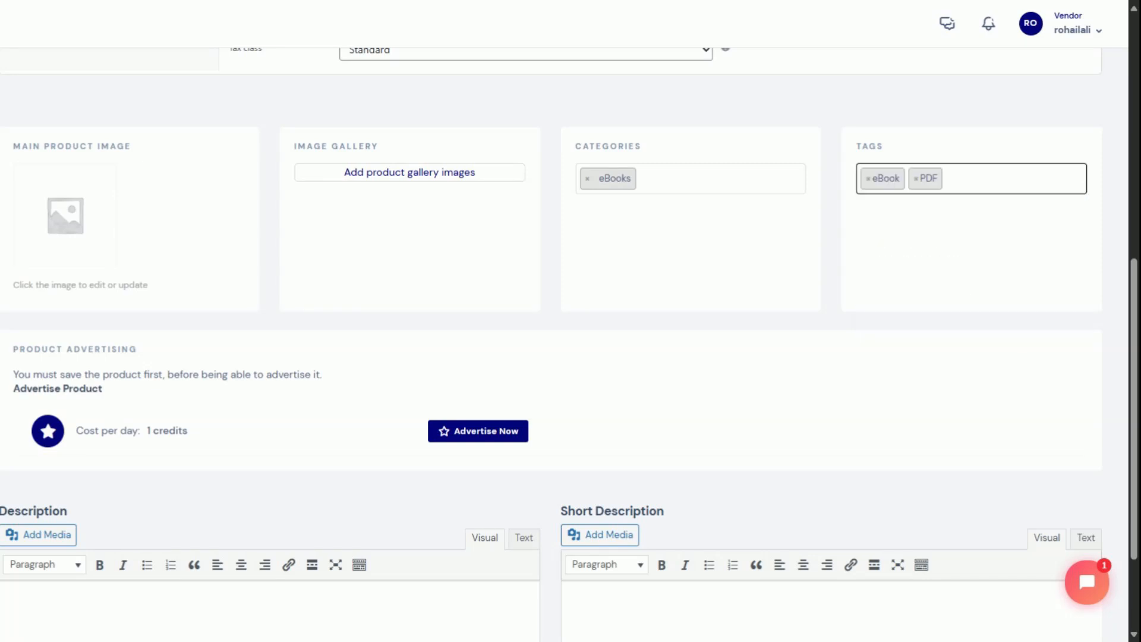
pyautogui.scroll(-1, 200, 322)
pyautogui.scroll(-1, 199, 322)
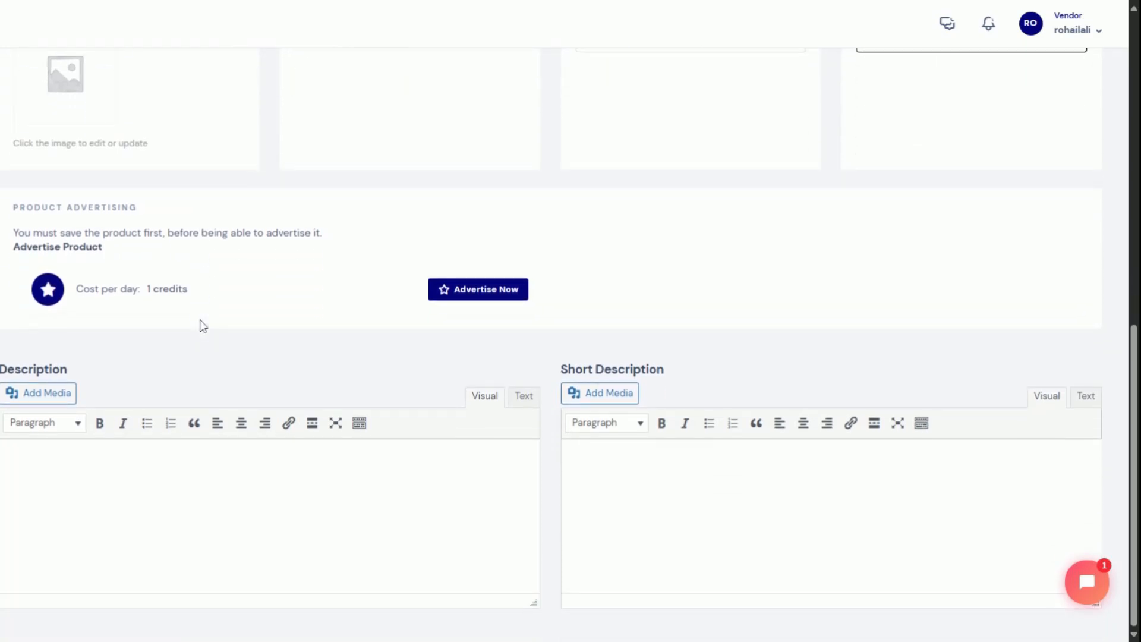
# Step: Write the description for the 'eBook for designers' product priced 45 before publishing
pyautogui.click(454, 297)
pyautogui.click(30, 456)
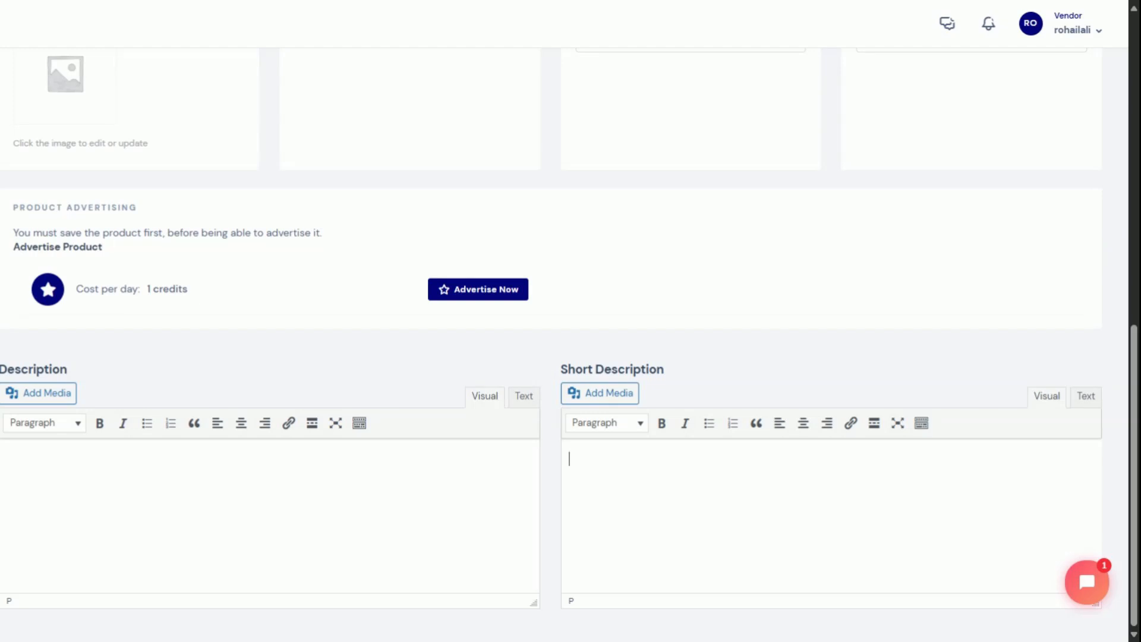
pyautogui.scroll(3, 570, 356)
pyautogui.scroll(5, 571, 357)
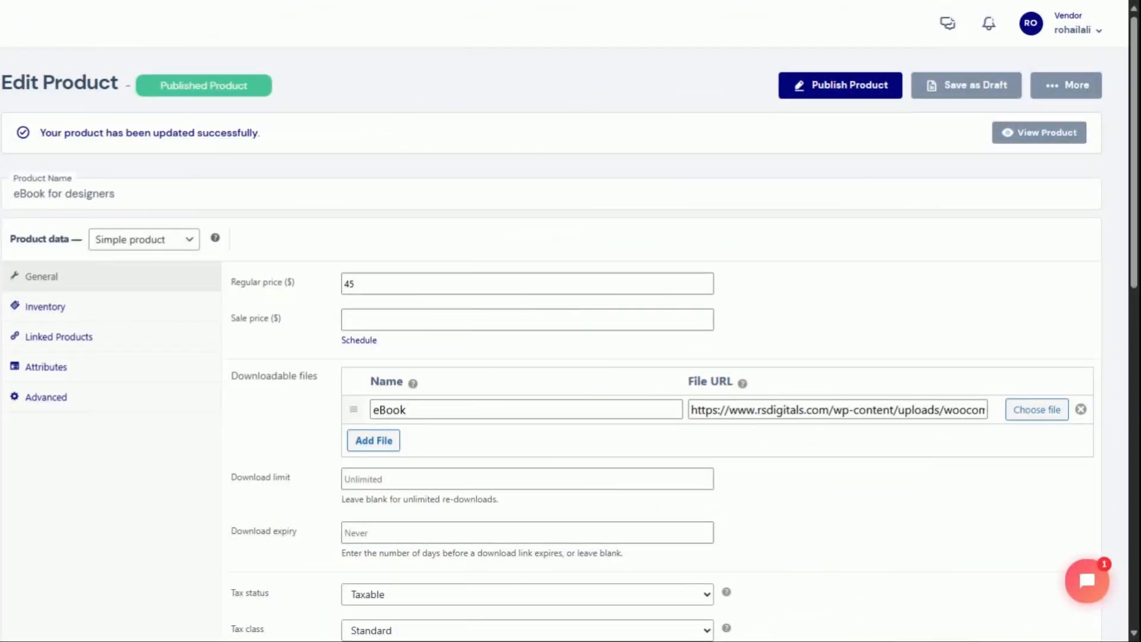
# Step: Review the $45 regular price and bring up further actions for the published product
pyautogui.click(513, 282)
pyautogui.scroll(-1, 571, 357)
pyautogui.scroll(-3, 570, 357)
pyautogui.scroll(-3, 570, 357)
pyautogui.scroll(-3, 570, 358)
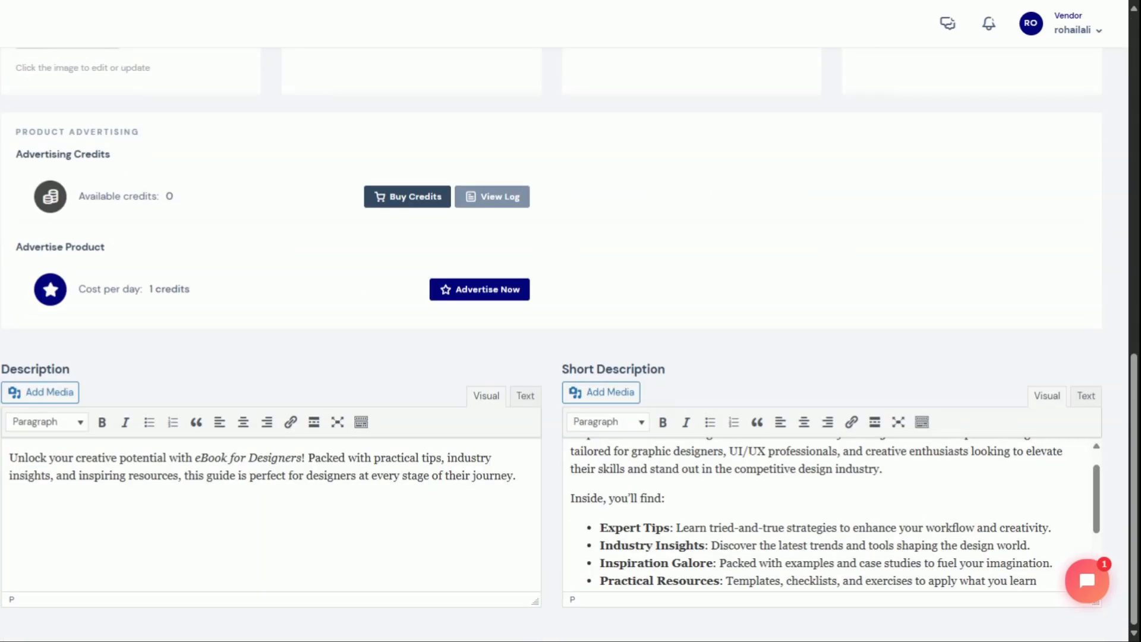
pyautogui.scroll(3, 793, 360)
pyautogui.scroll(7, 794, 359)
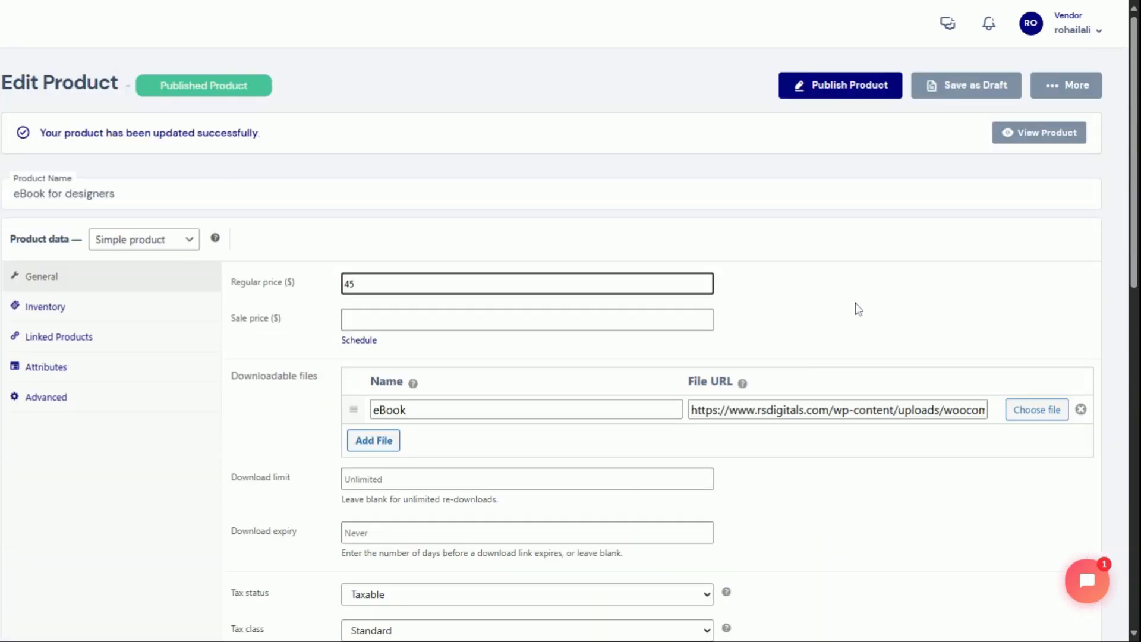
pyautogui.click(1067, 94)
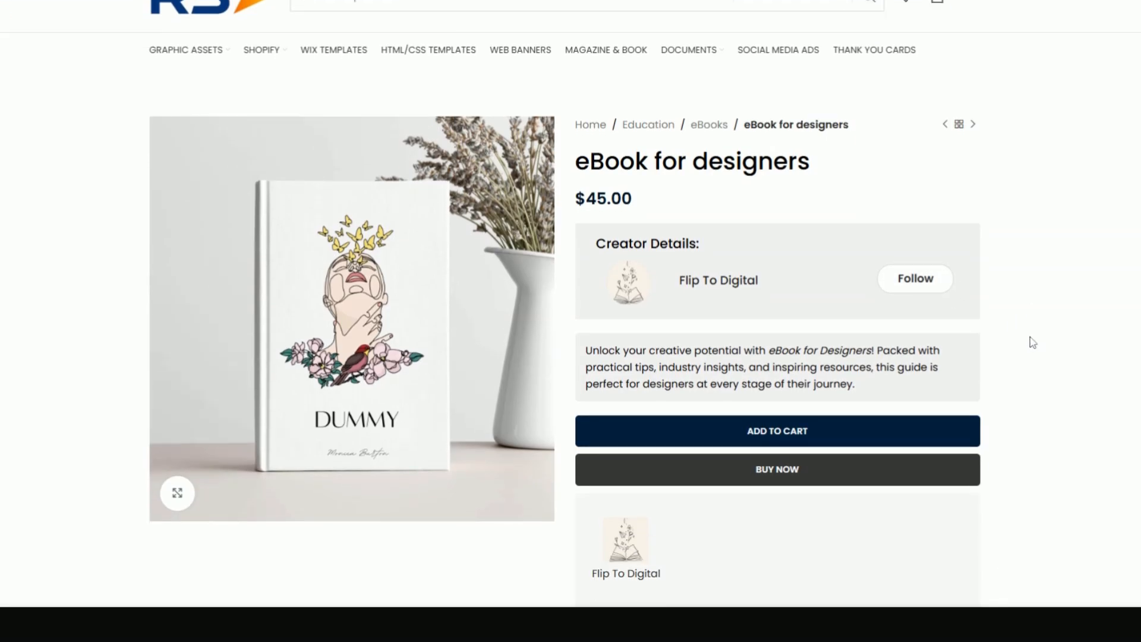
pyautogui.scroll(-1, 1031, 342)
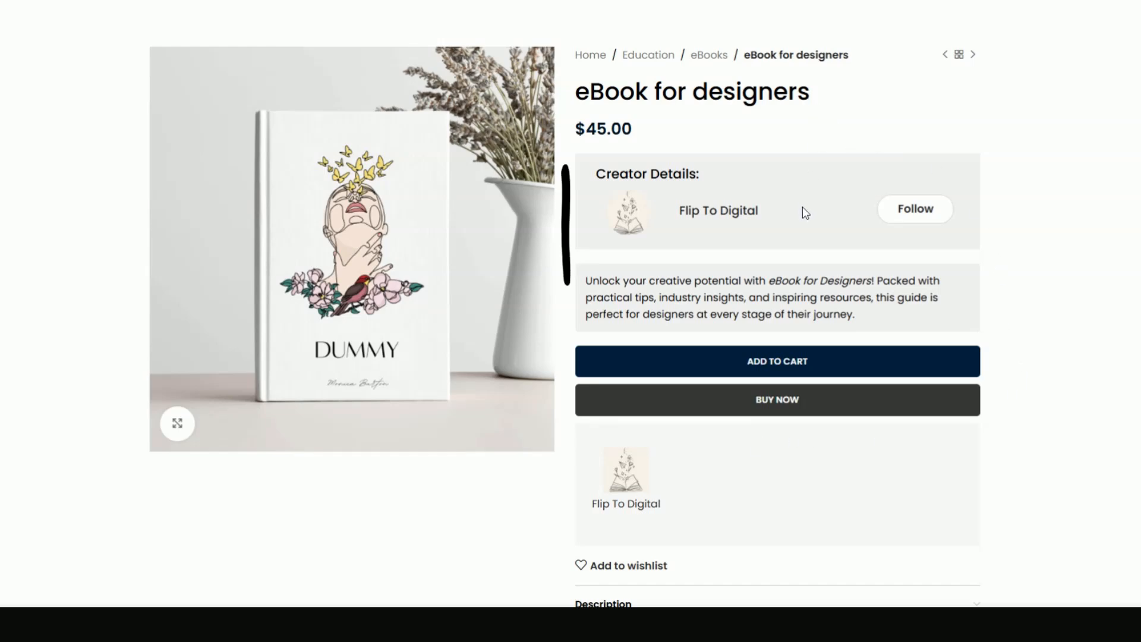
# Step: Follow the creator Flip To Digital under Creator Details on the product page
pyautogui.click(916, 209)
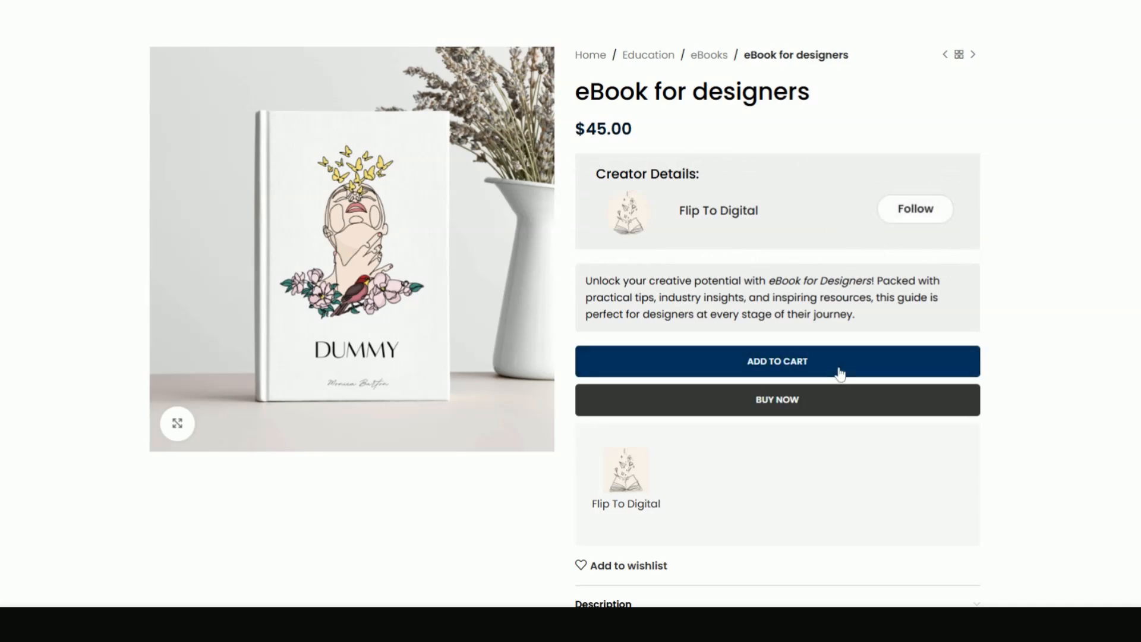
pyautogui.scroll(-3, 855, 355)
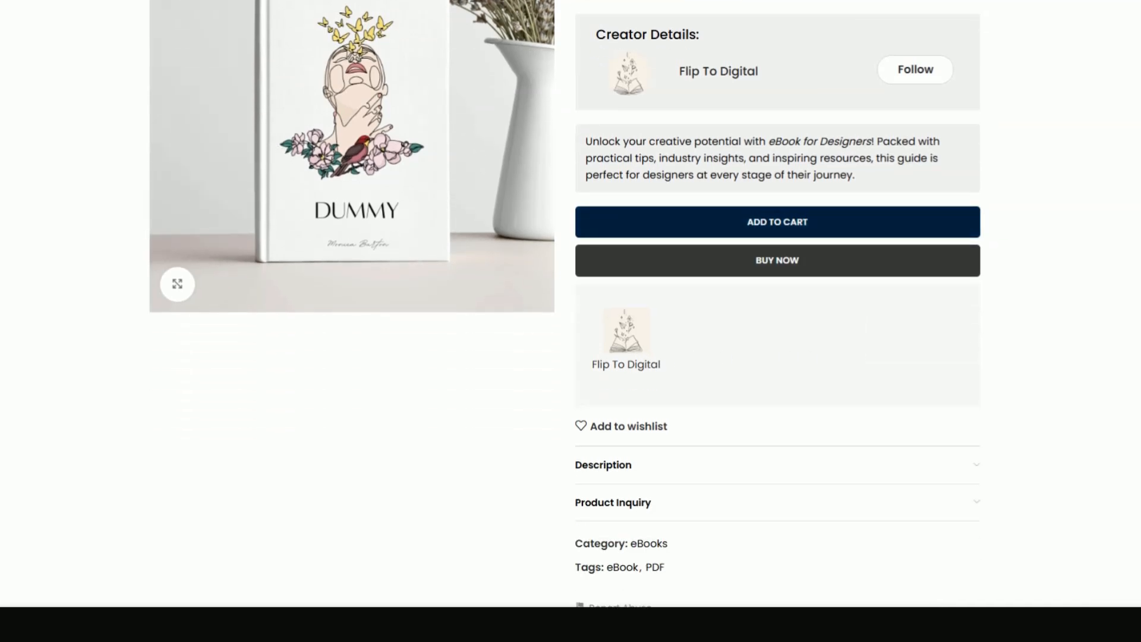